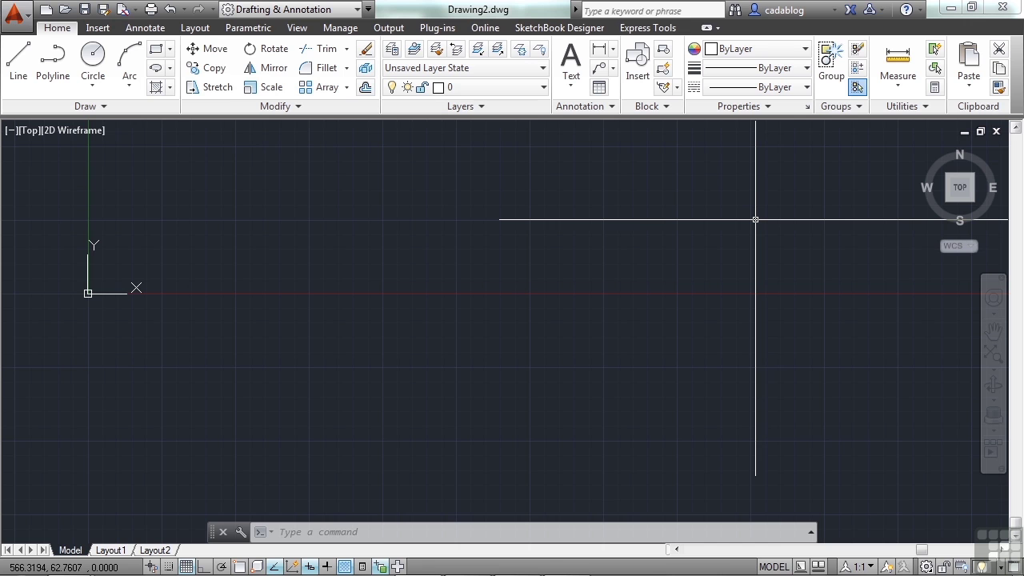
Start and cancel the POINT command, first by name and then with the PO alias
text(point)
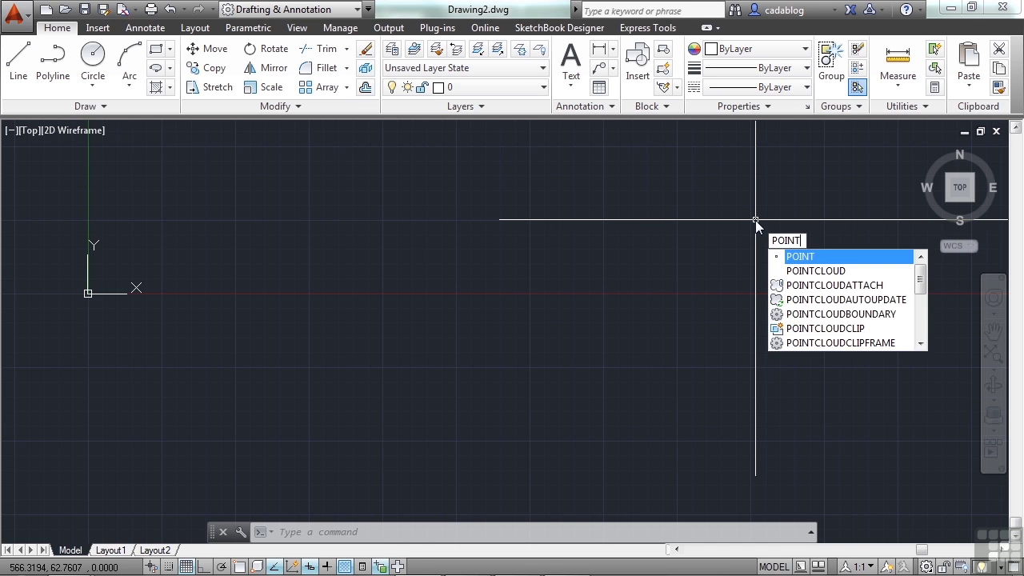
key(Return)
key(Escape)
text(po)
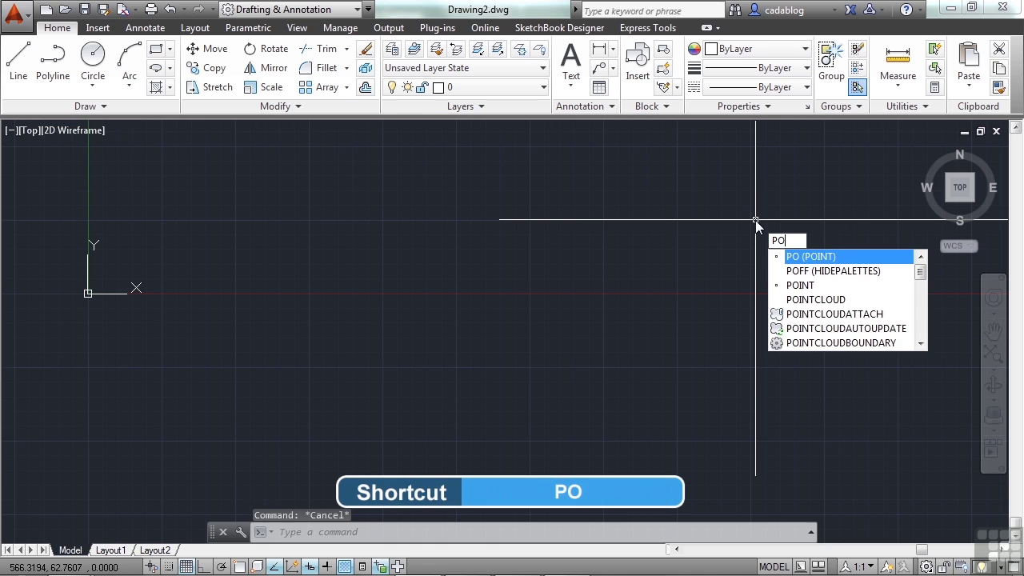
key(Return)
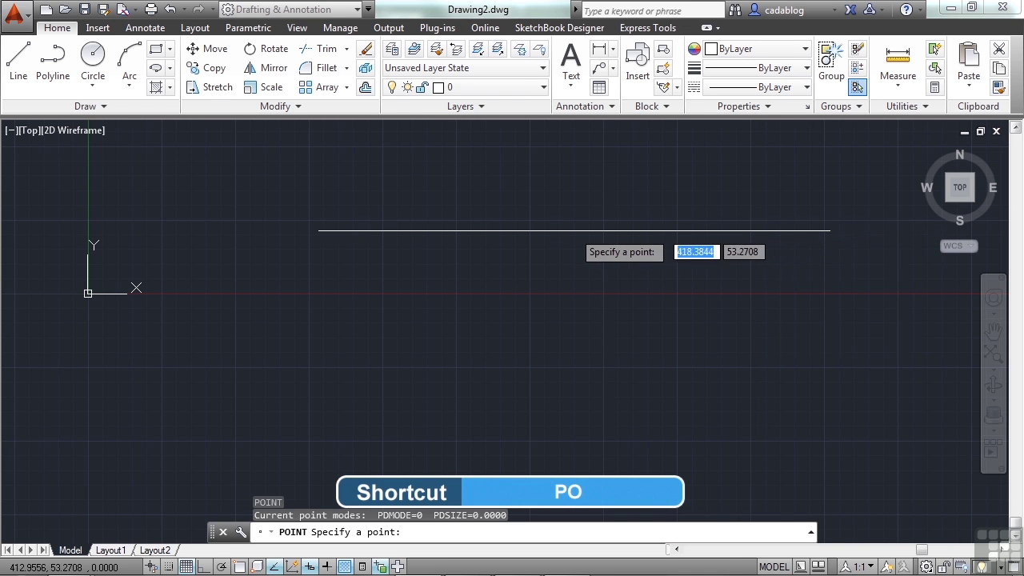
key(Escape)
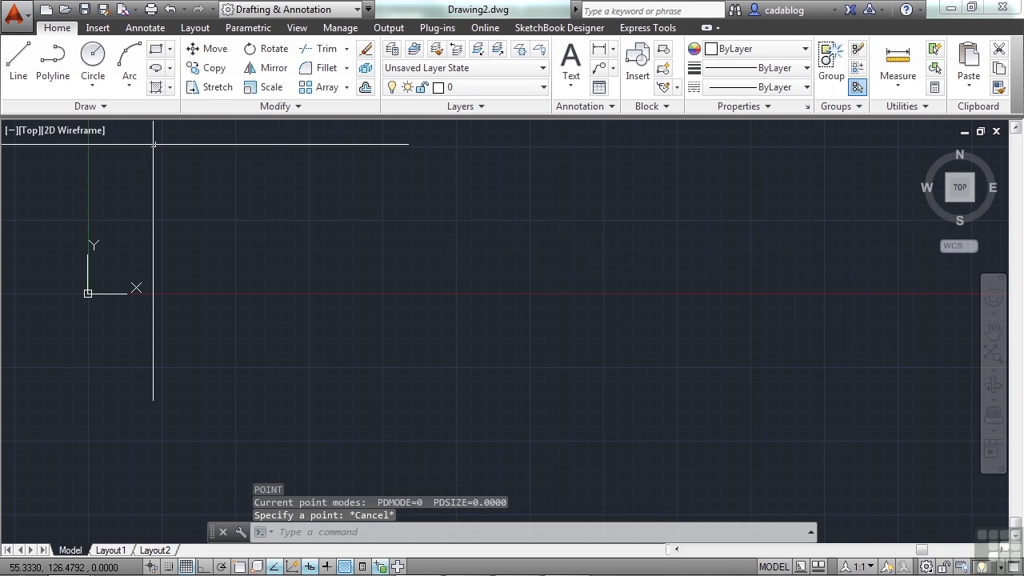
Place points in the drawing with Draw > Multiple Points, then end placement
click(101, 110)
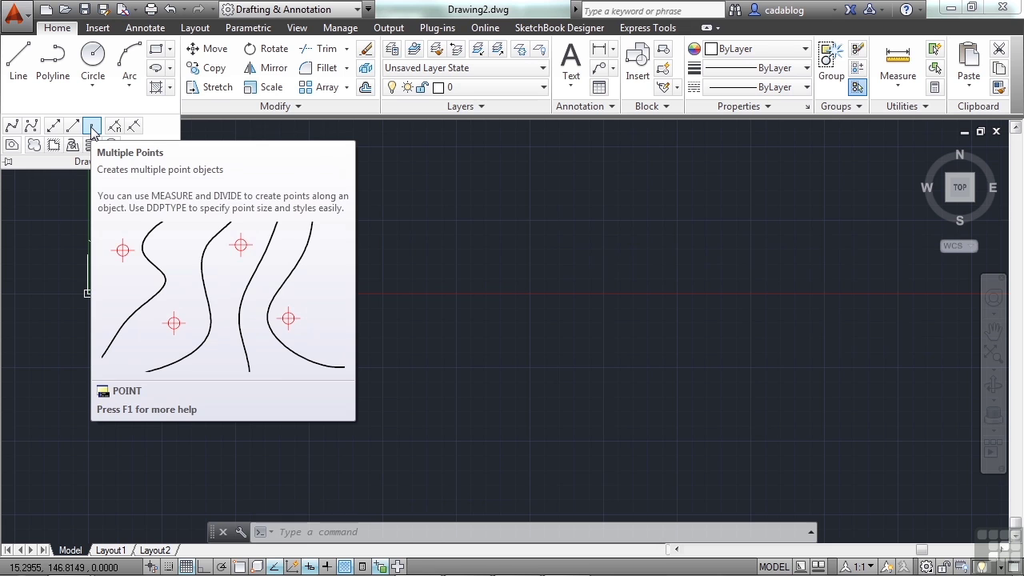
click(92, 129)
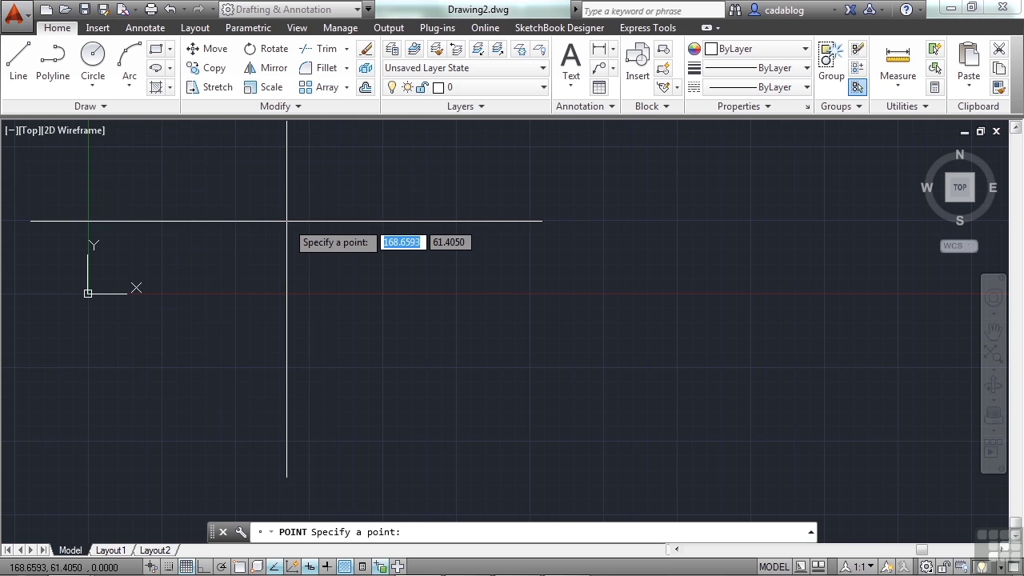
click(299, 207)
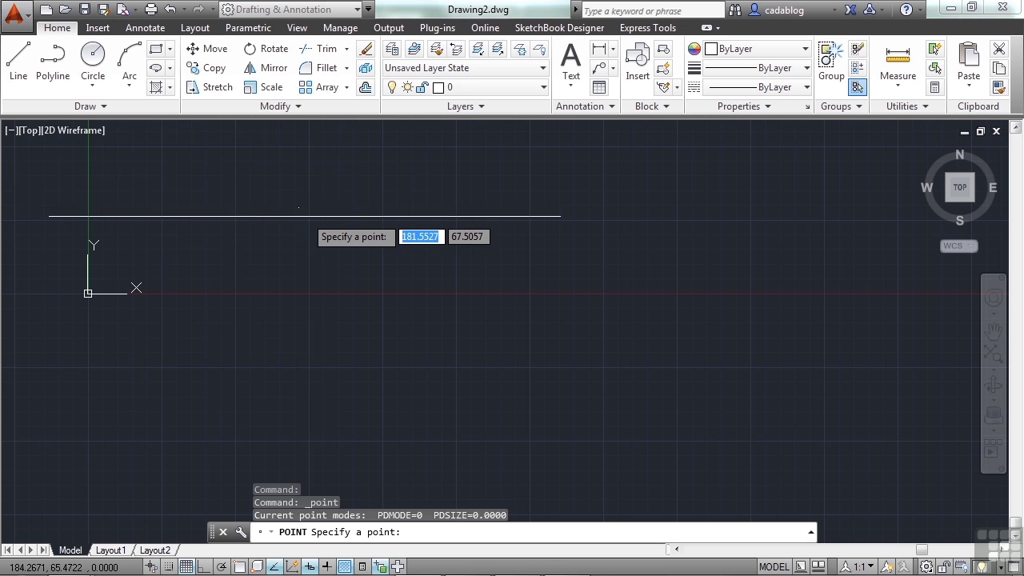
click(299, 246)
click(342, 251)
key(Return)
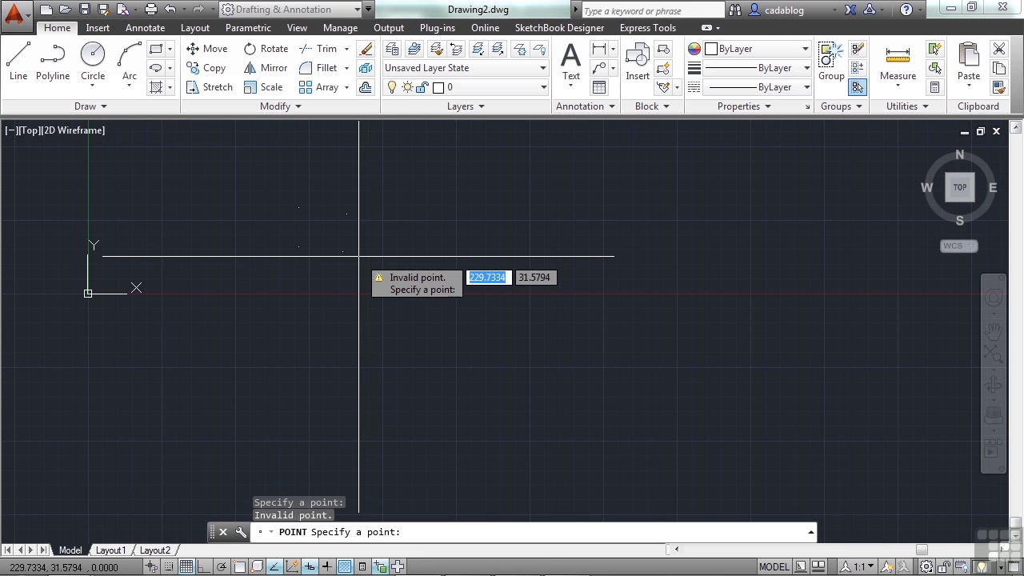
key(Escape)
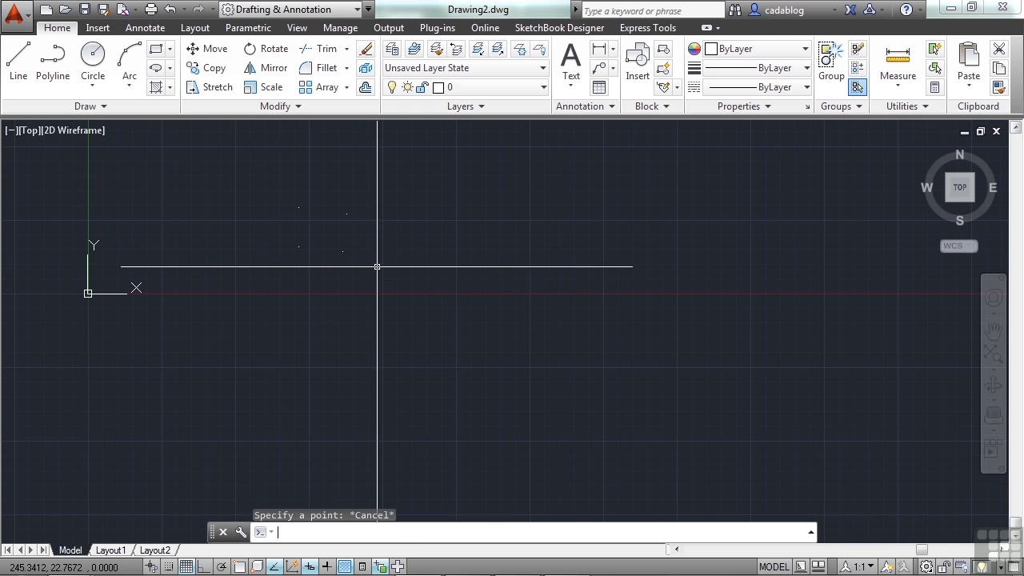
Erase the four points with E and a selection window, then pan back toward the origin
scroll(301, 216, up, 8)
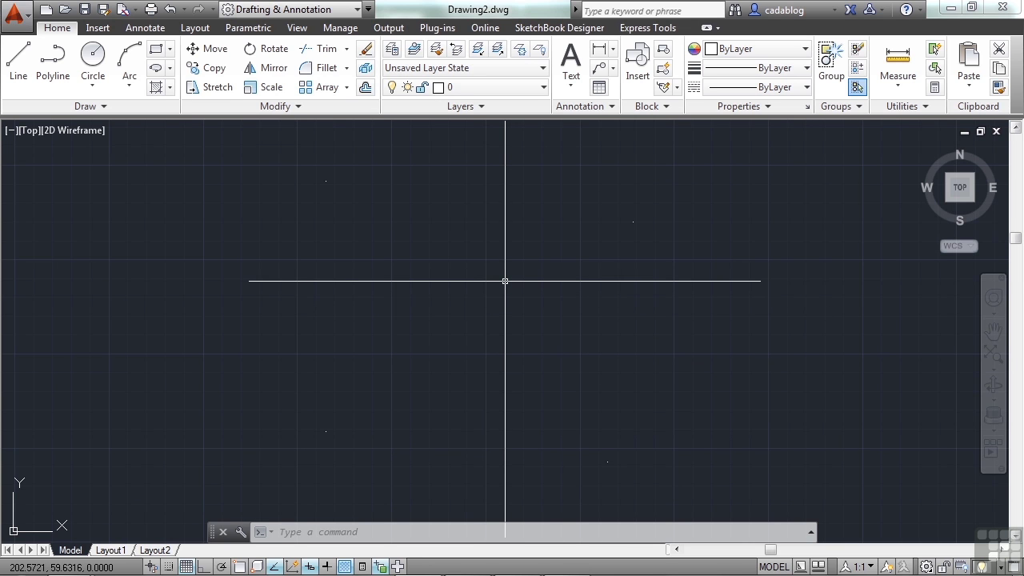
text(e)
key(Return)
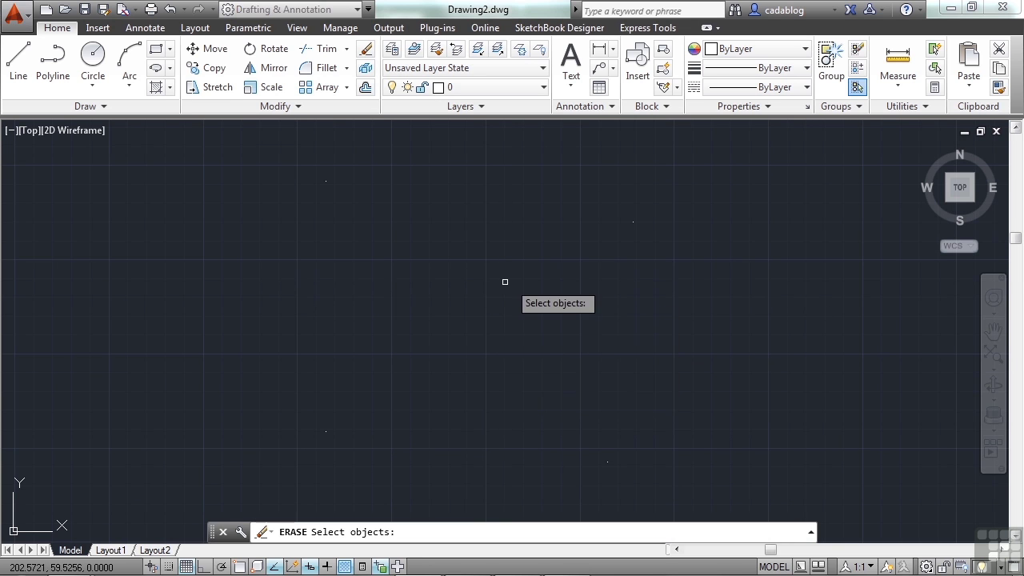
scroll(487, 248, down, 2)
click(357, 190)
click(610, 404)
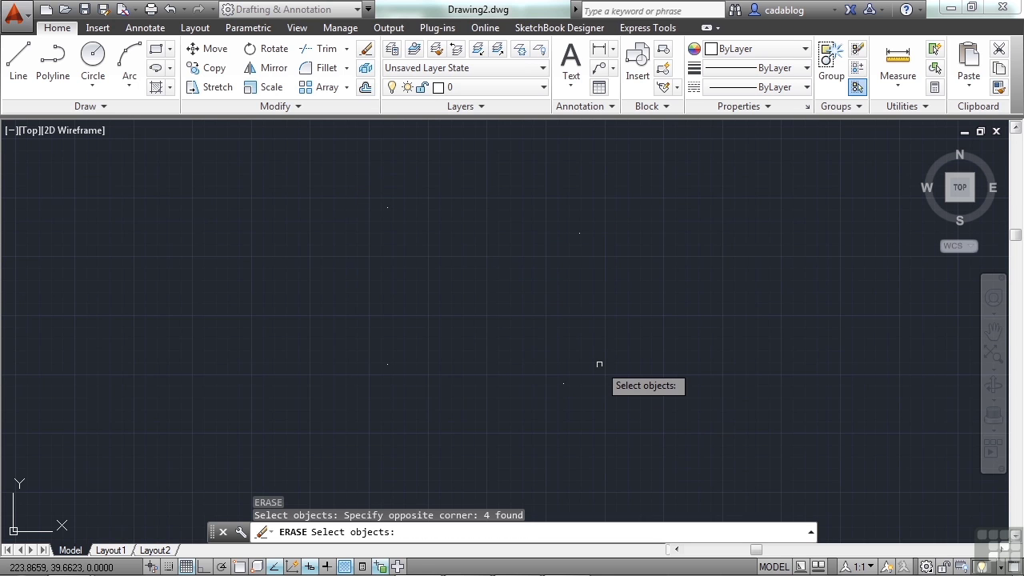
mouse_move(595, 363)
middle_down()
mouse_move(578, 283)
mouse_move(429, 299)
mouse_move(233, 233)
mouse_move(240, 197)
middle_up()
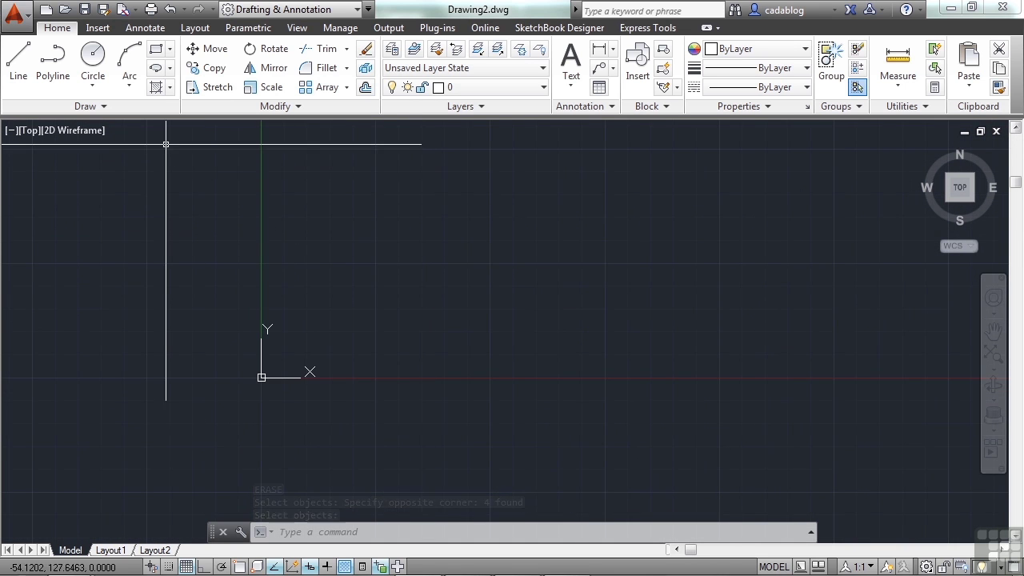
Start Multiple Points and place a point at coordinates 5,5
click(118, 109)
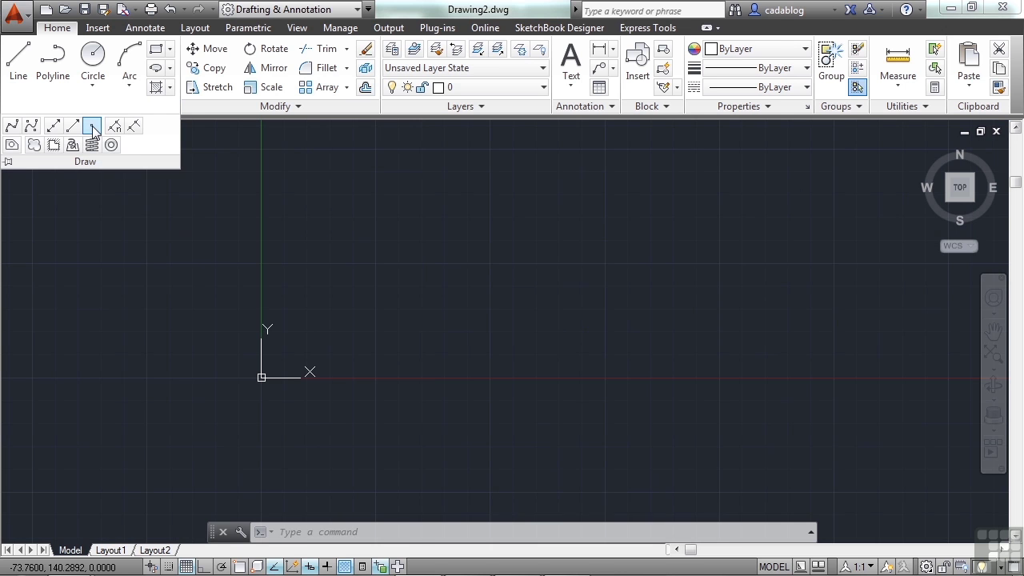
click(91, 126)
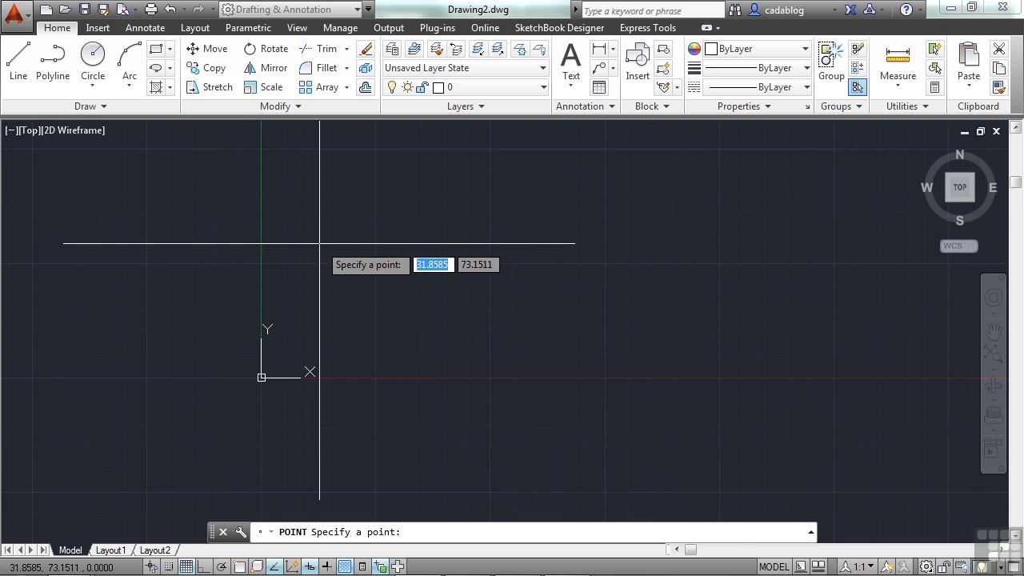
mouse_move(273, 362)
middle_down()
mouse_move(249, 376)
mouse_move(314, 362)
middle_up()
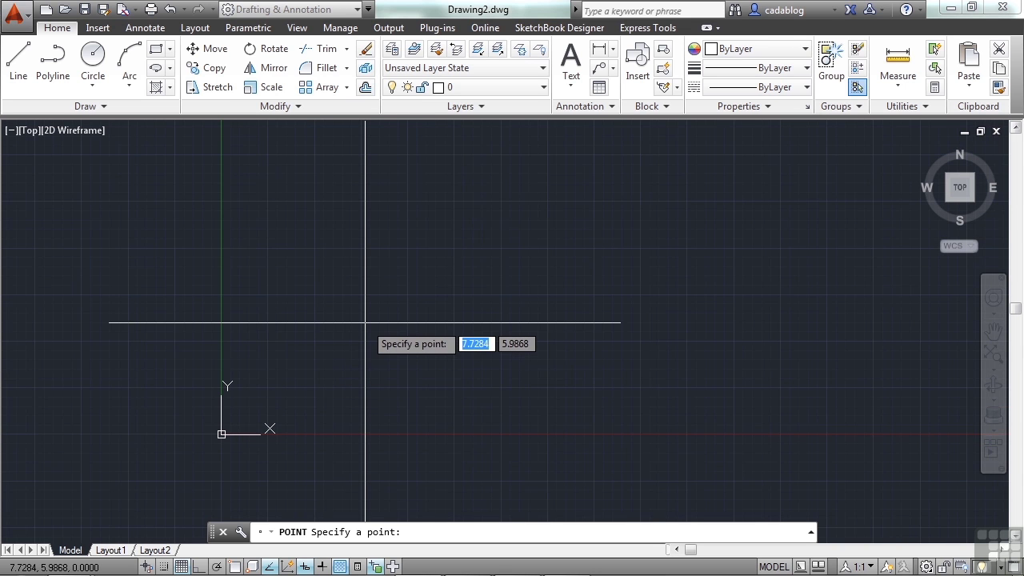
text(5)
key(Tab)
text(5)
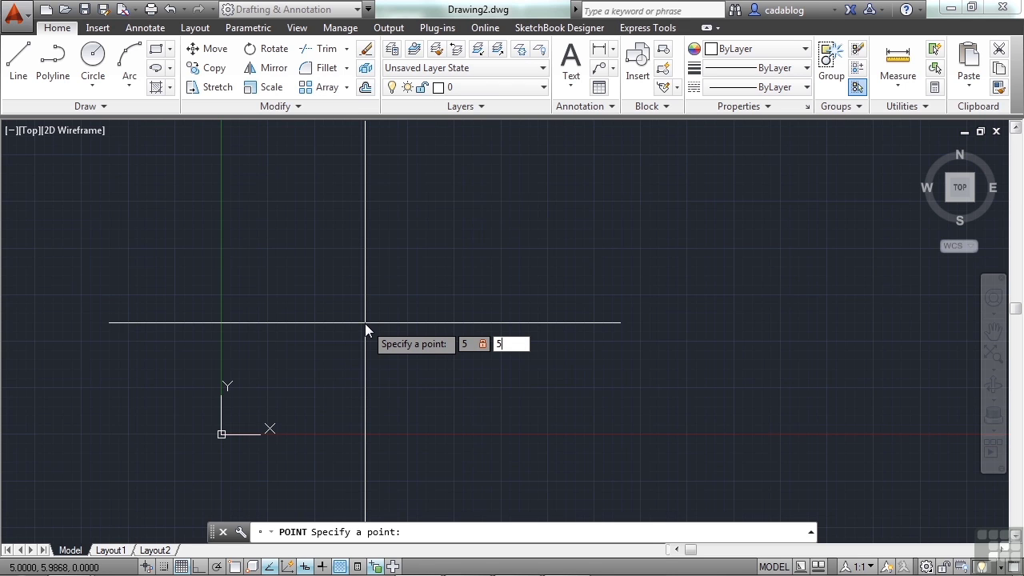
key(Return)
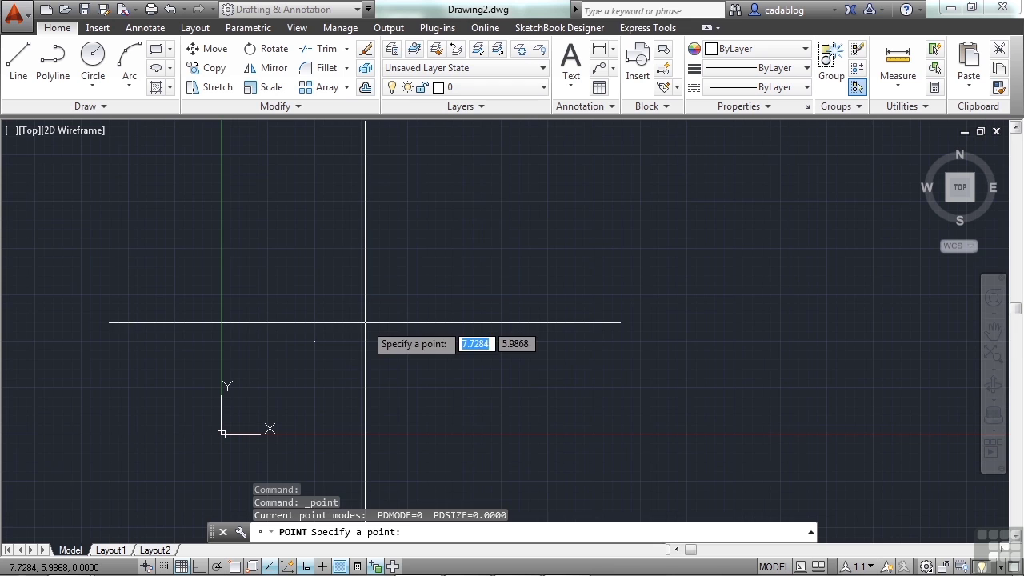
scroll(307, 349, up, 2)
scroll(307, 349, up, 2)
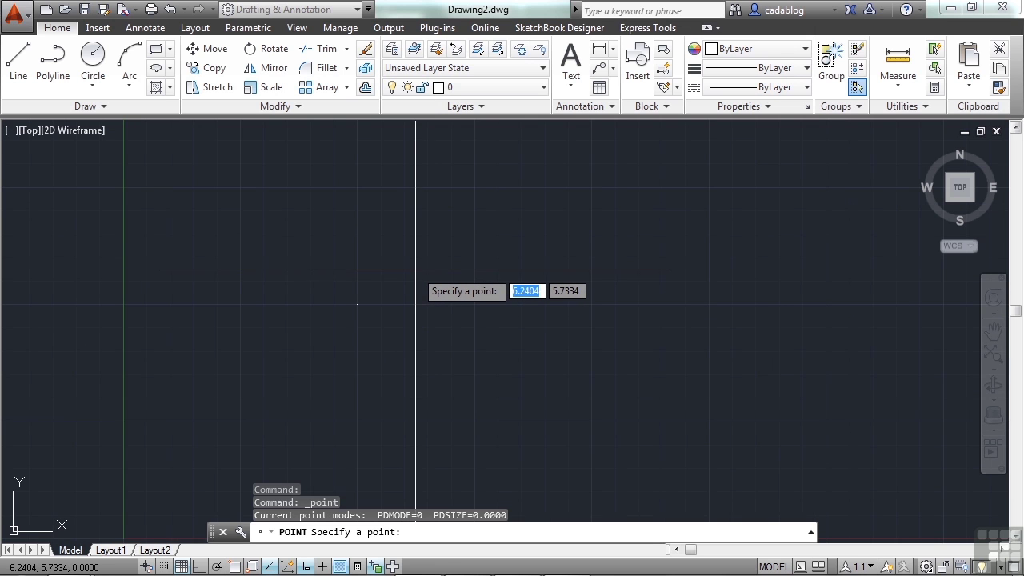
Add a point at 6,10 and two picked points, then stop placing points
text(6)
key(Tab)
text(10)
key(Return)
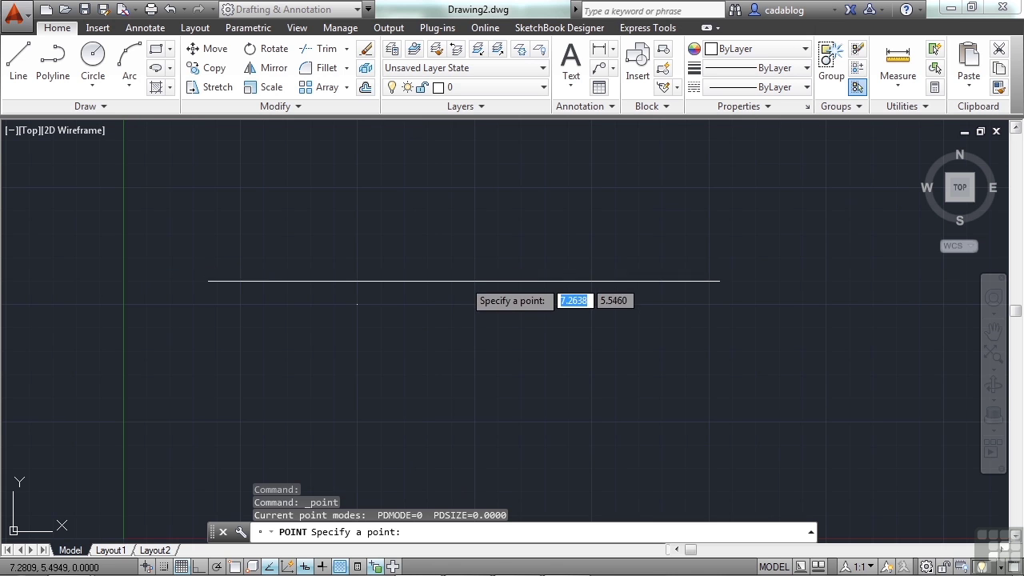
scroll(471, 338, down, 2)
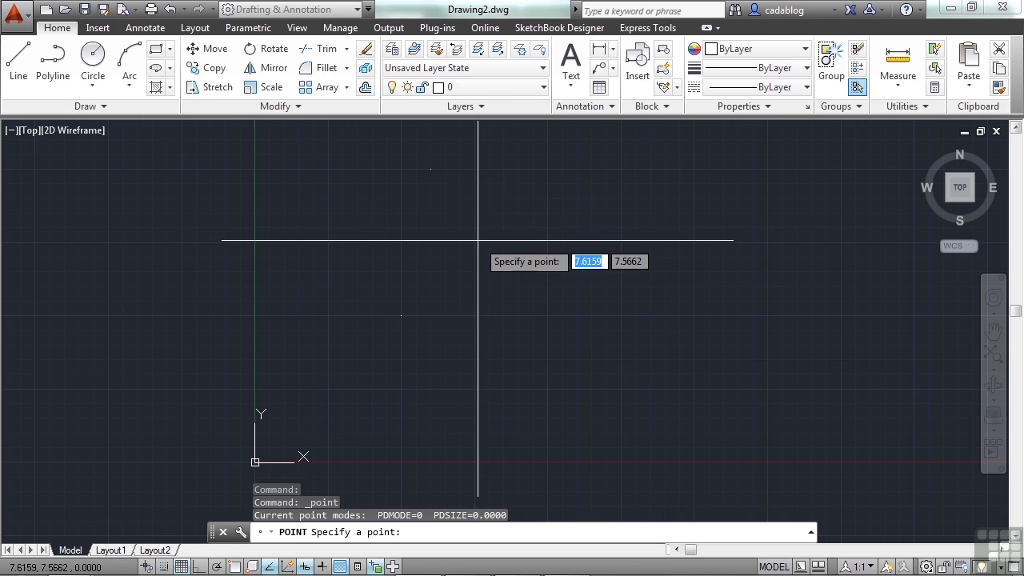
click(503, 287)
click(584, 273)
key(Escape)
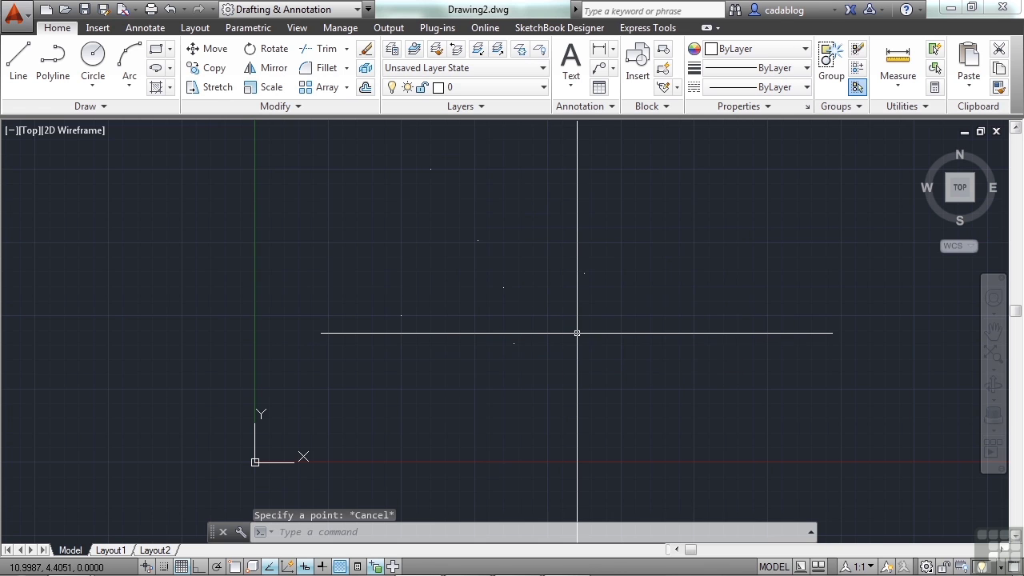
Start a polyline with PL, node-snapping its first two vertices onto point objects
text(PL)
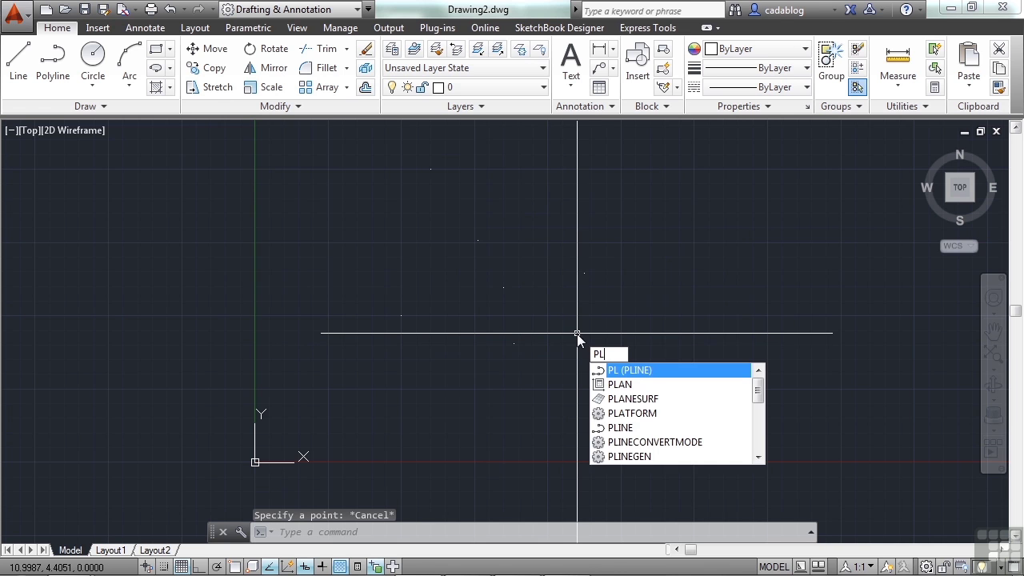
key(Return)
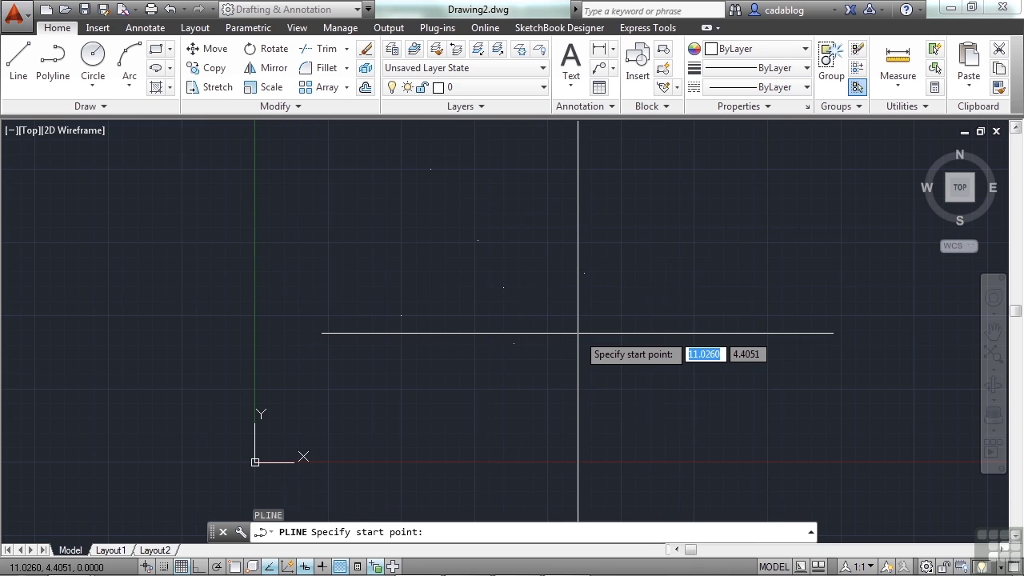
text(nod)
key(Return)
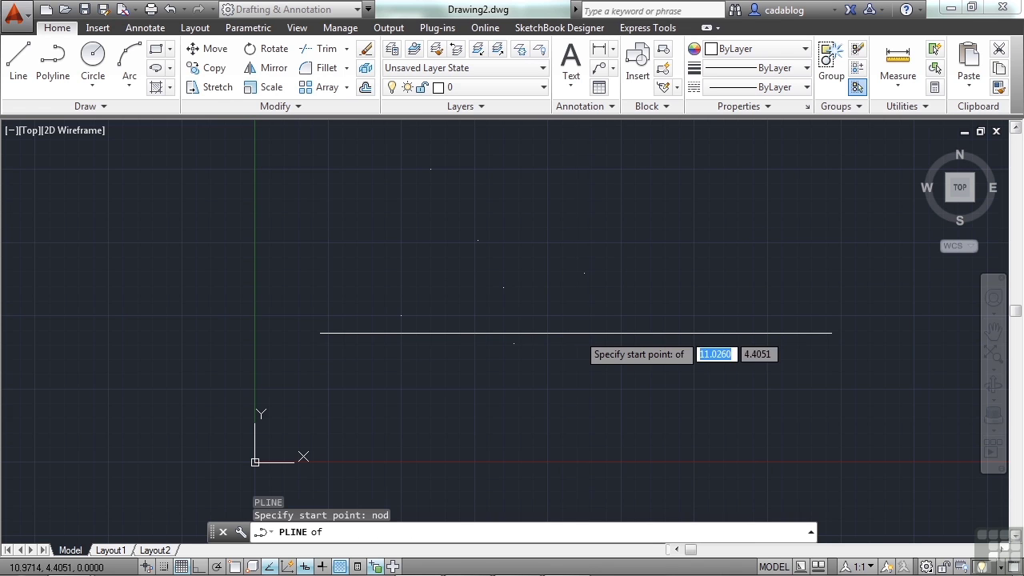
click(403, 316)
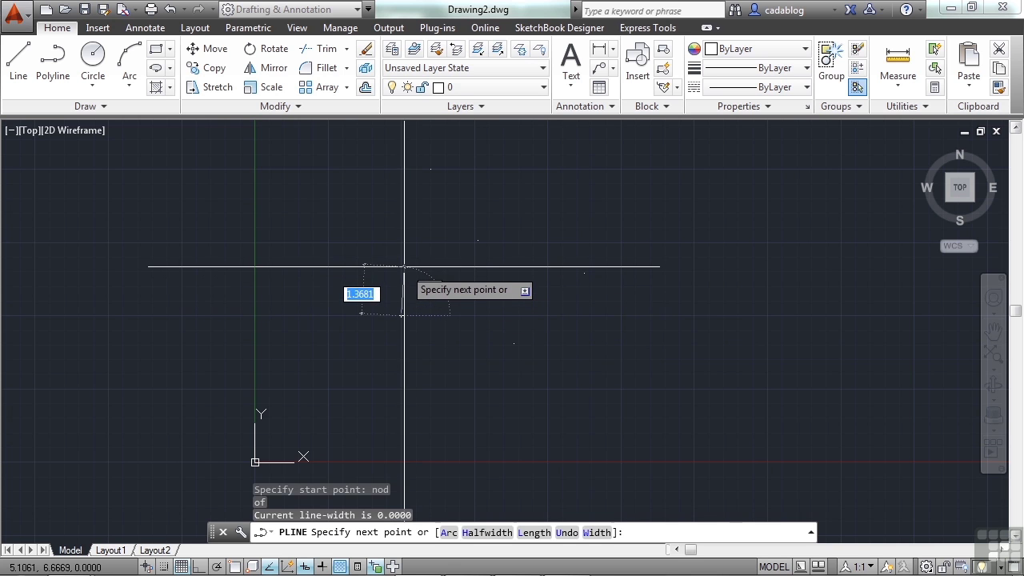
text(nod)
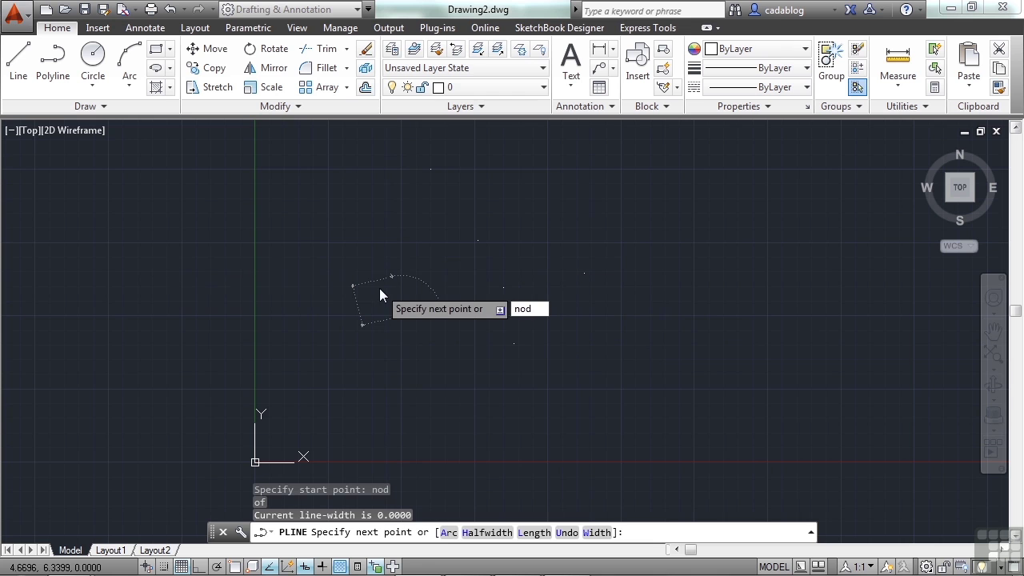
key(Return)
scroll(404, 339, up, 2)
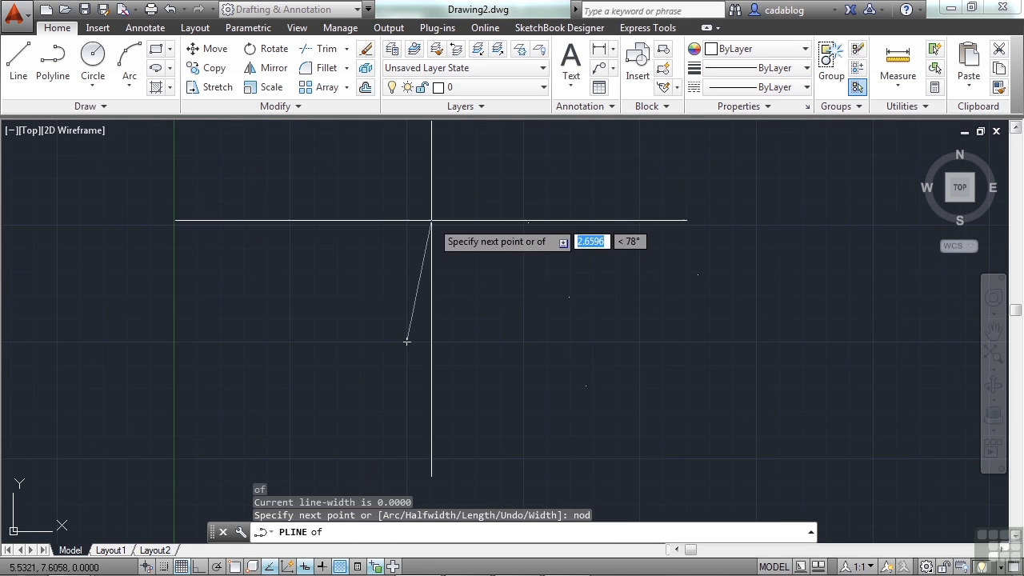
scroll(428, 239, down, 2)
click(436, 169)
Continue the polyline through the remaining four points with node snaps and finish it
text(nod)
key(Return)
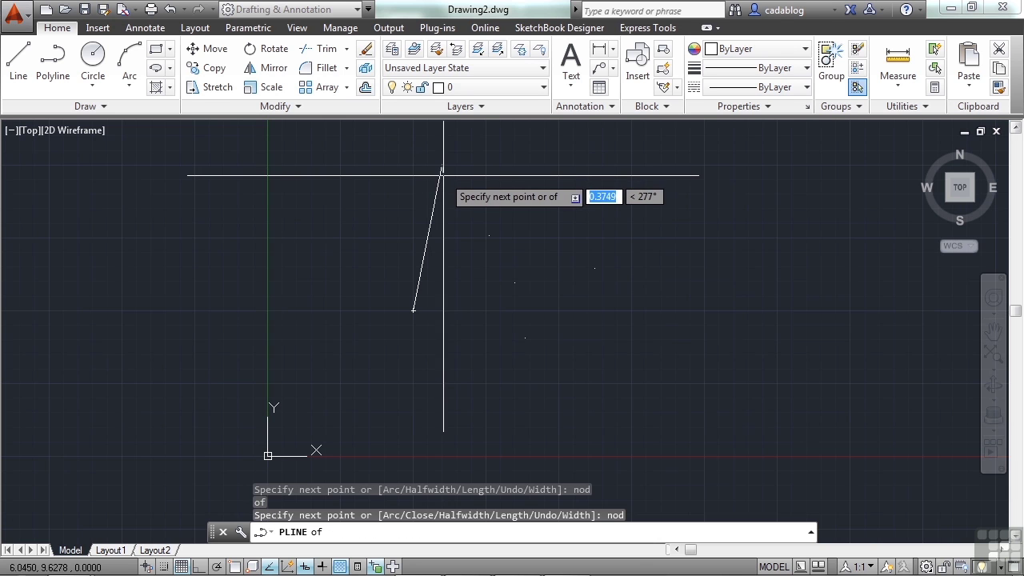
click(489, 234)
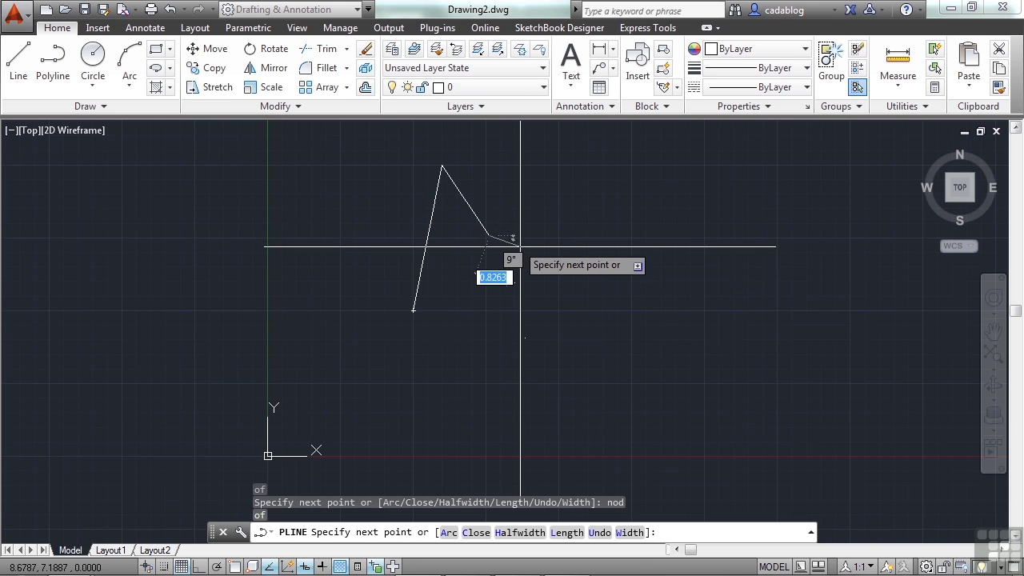
text(nod)
key(Return)
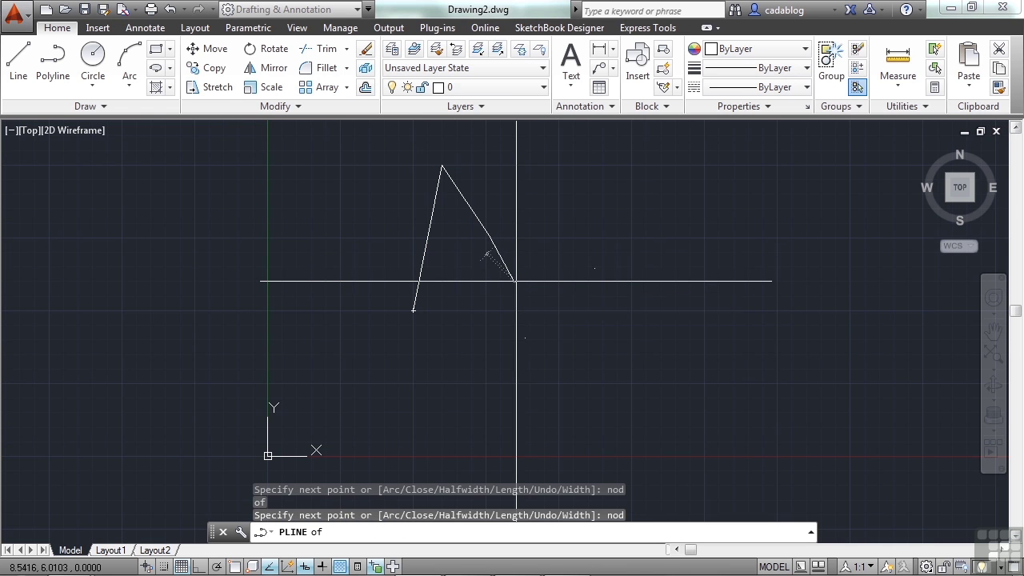
click(514, 281)
text(nod)
key(Return)
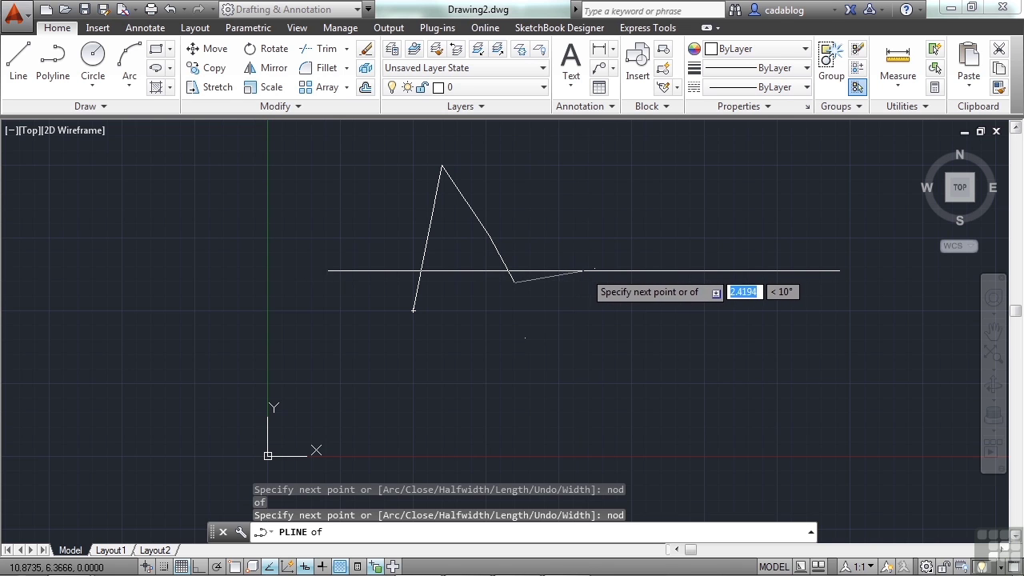
click(593, 268)
text(nod)
key(Return)
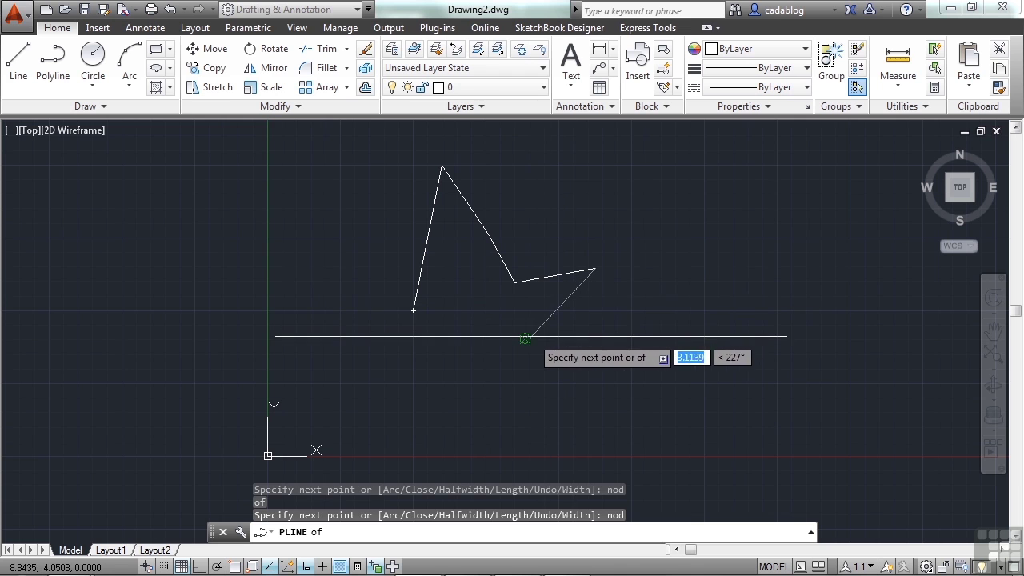
click(528, 337)
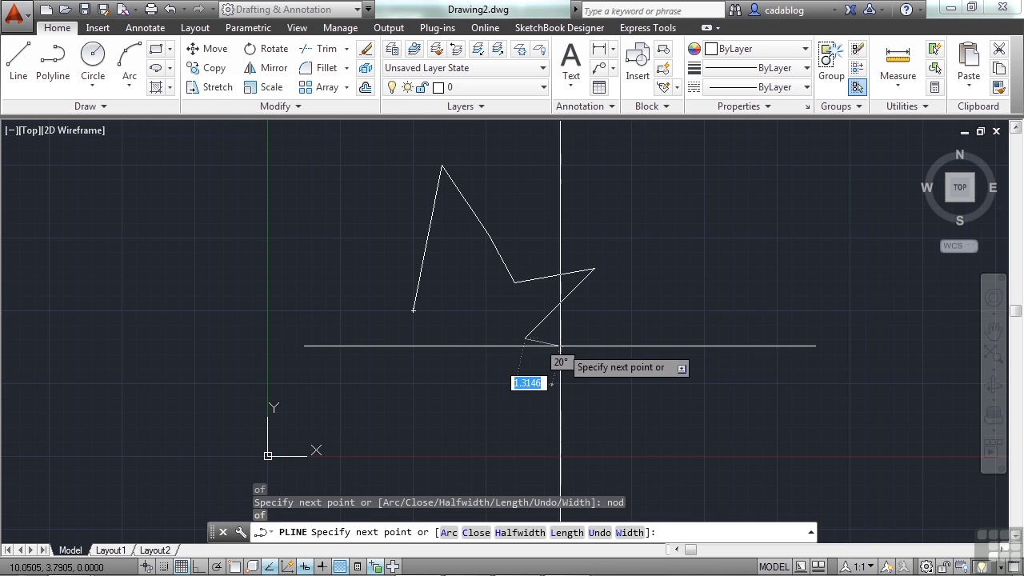
key(Return)
middle_drag(467, 308, 469, 335)
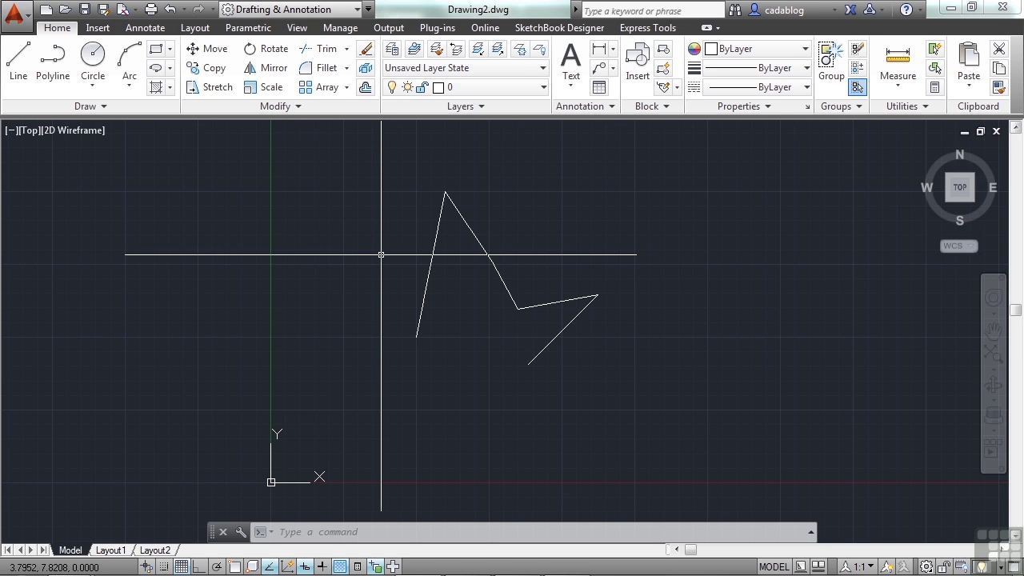
Set the PDMODE system variable to 1 at the command line
text(pdmode)
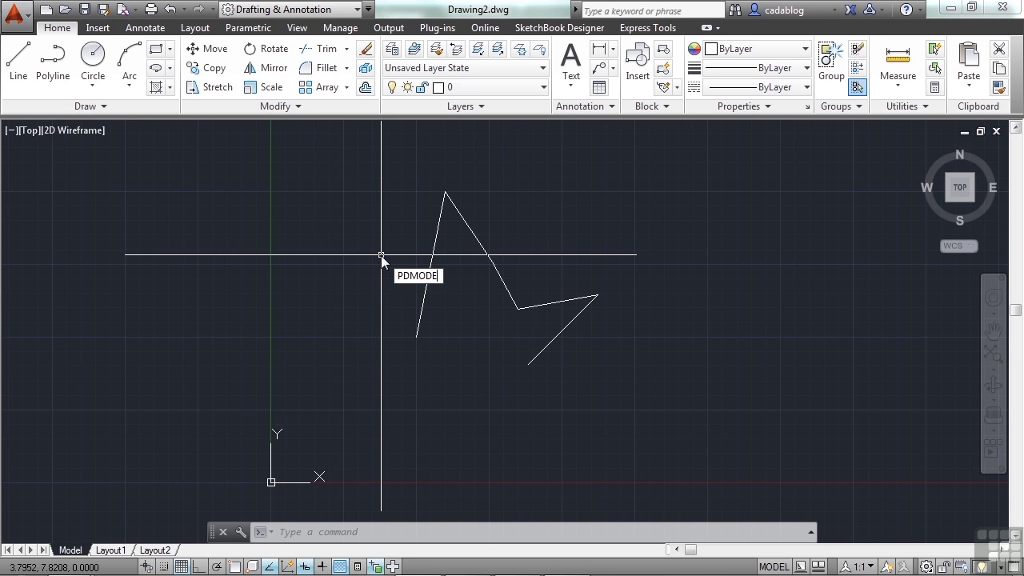
key(Return)
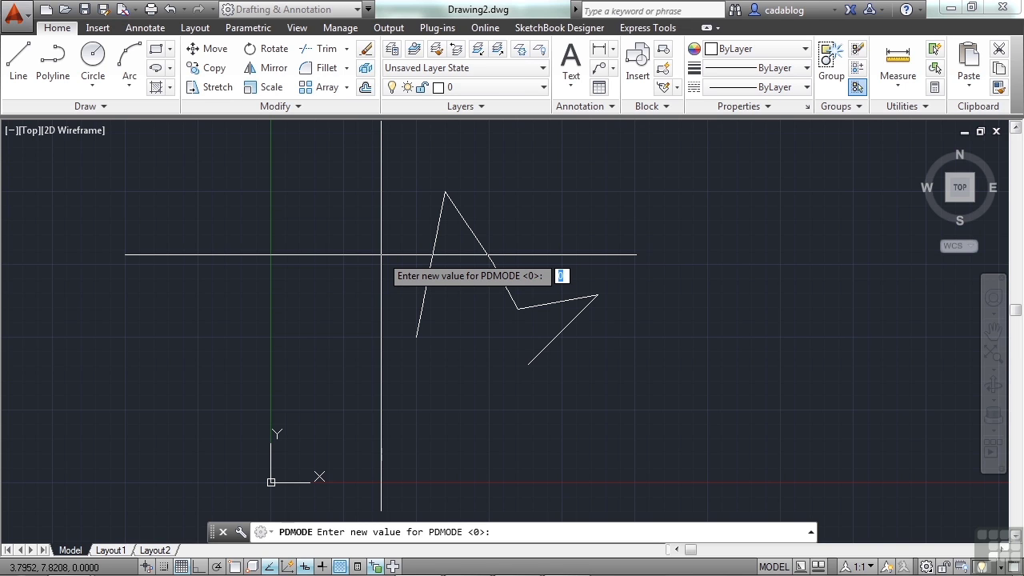
text(1)
key(Return)
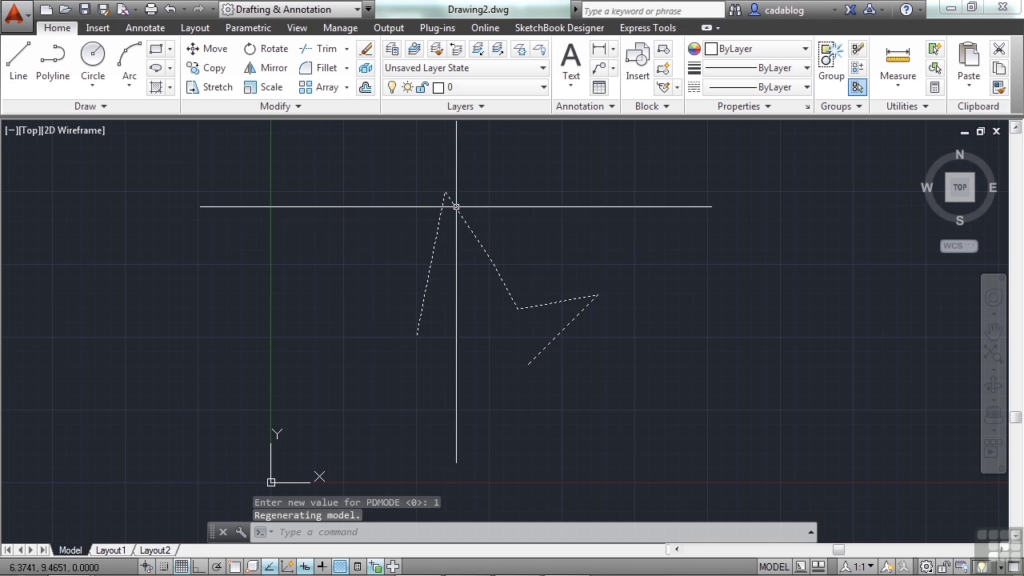
scroll(455, 203, up, 6)
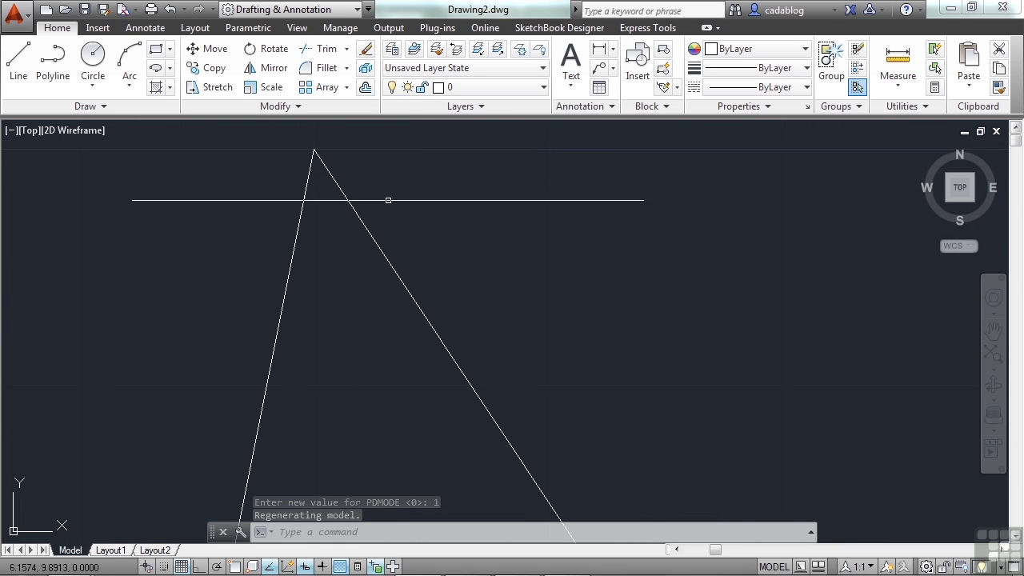
Set the PDSIZE system variable to 1 at the command line
scroll(390, 208, down, 5)
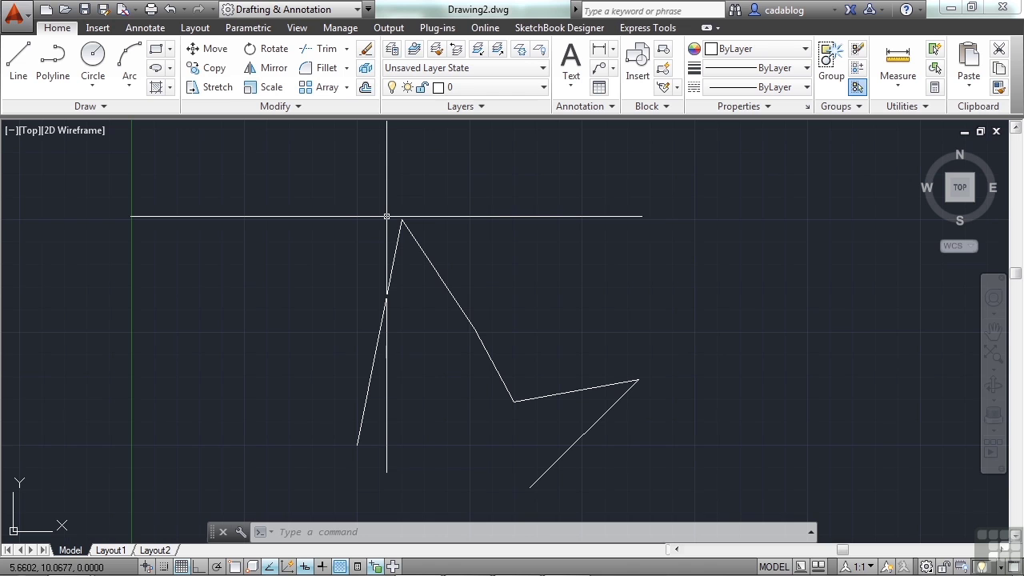
text(PDSiz)
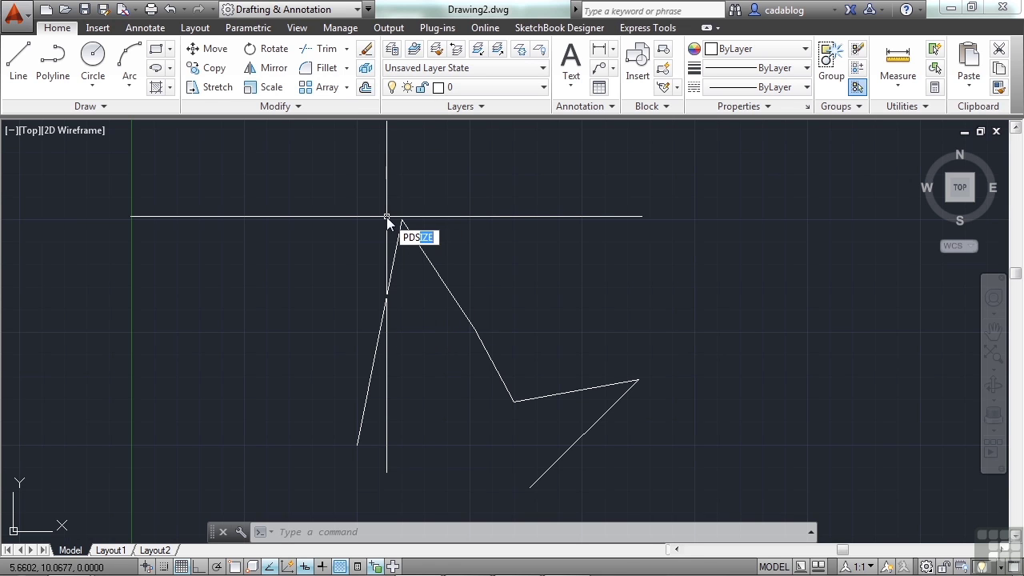
text(e)
key(Return)
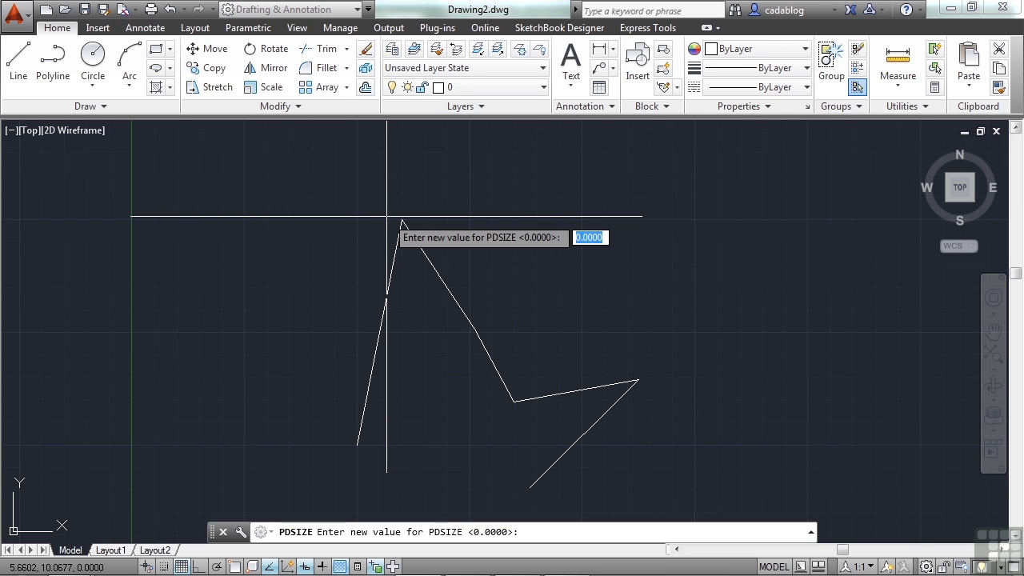
text(1)
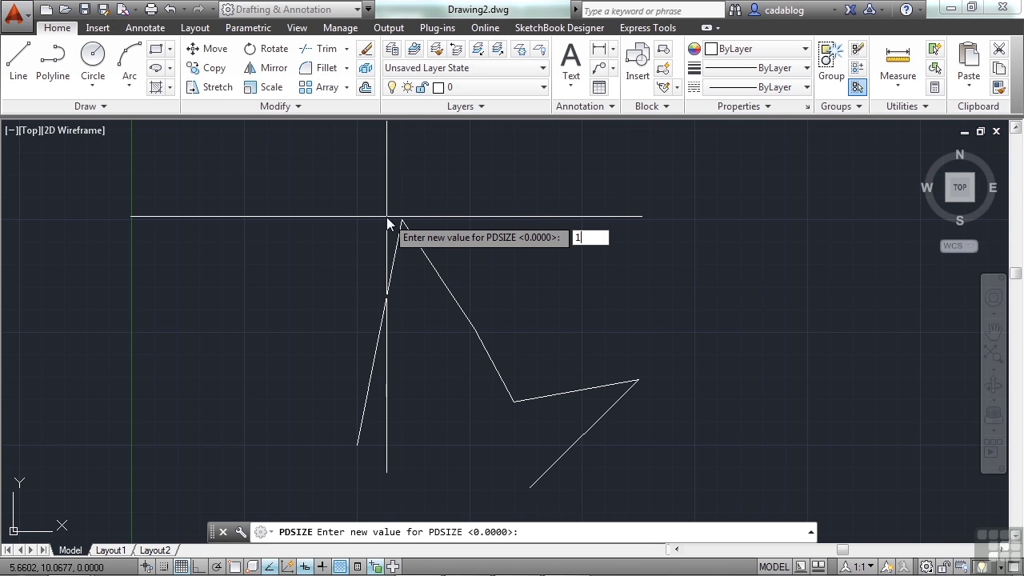
key(Return)
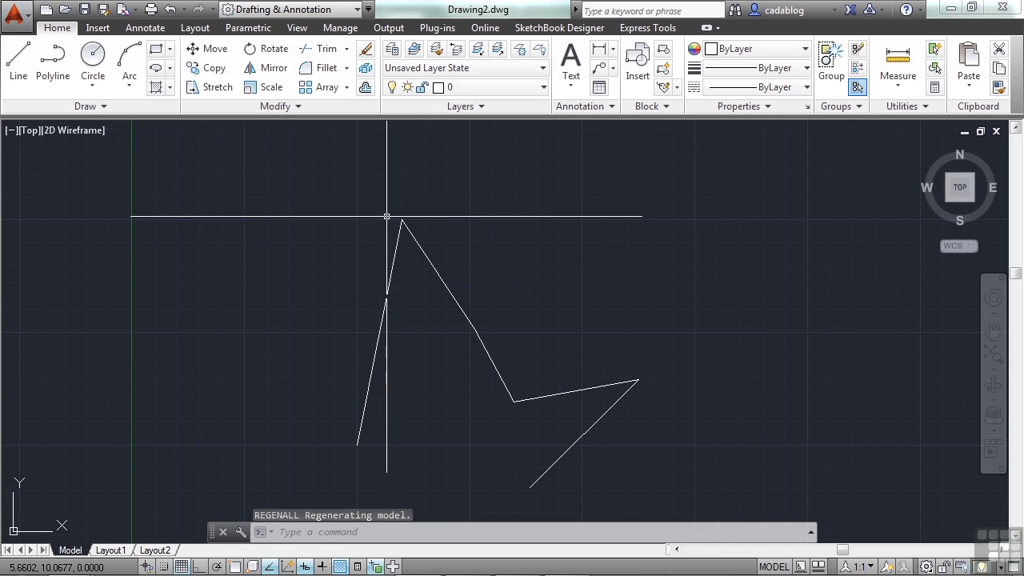
scroll(386, 217, up, 2)
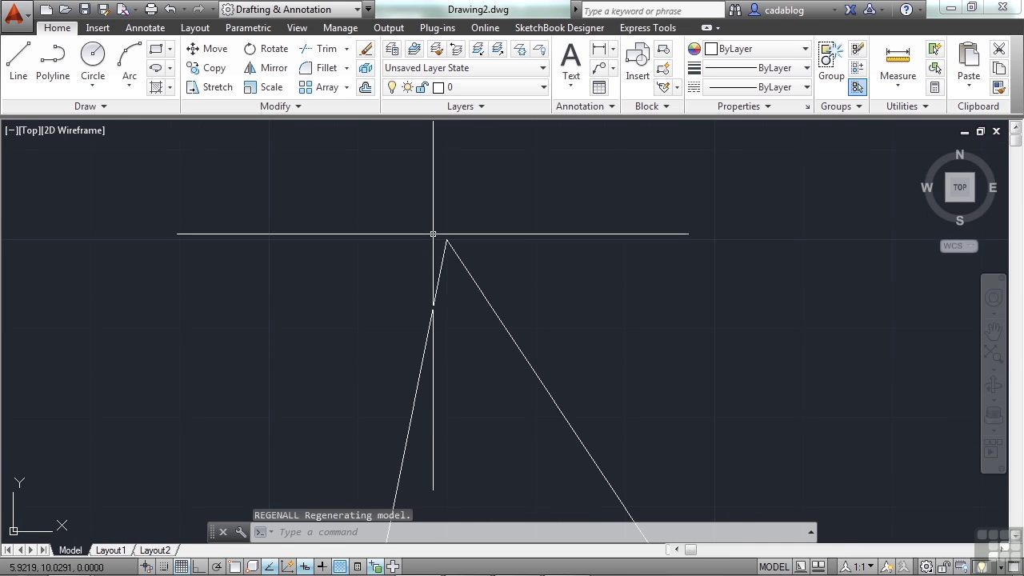
scroll(432, 233, down, 3)
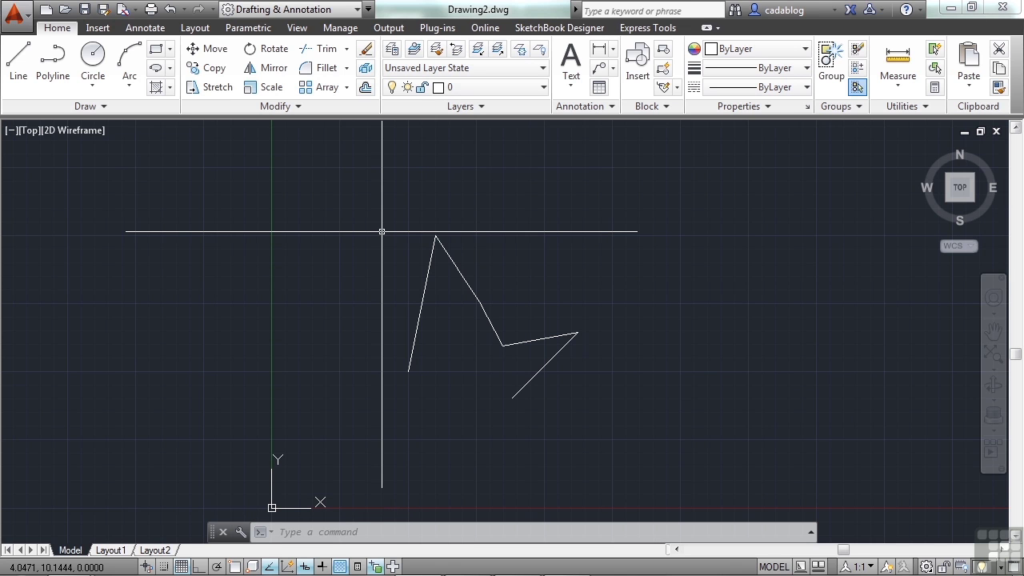
In DDPTYPE Point Style, apply the X marker at 1 unit absolute size, then select a point
text(dd)
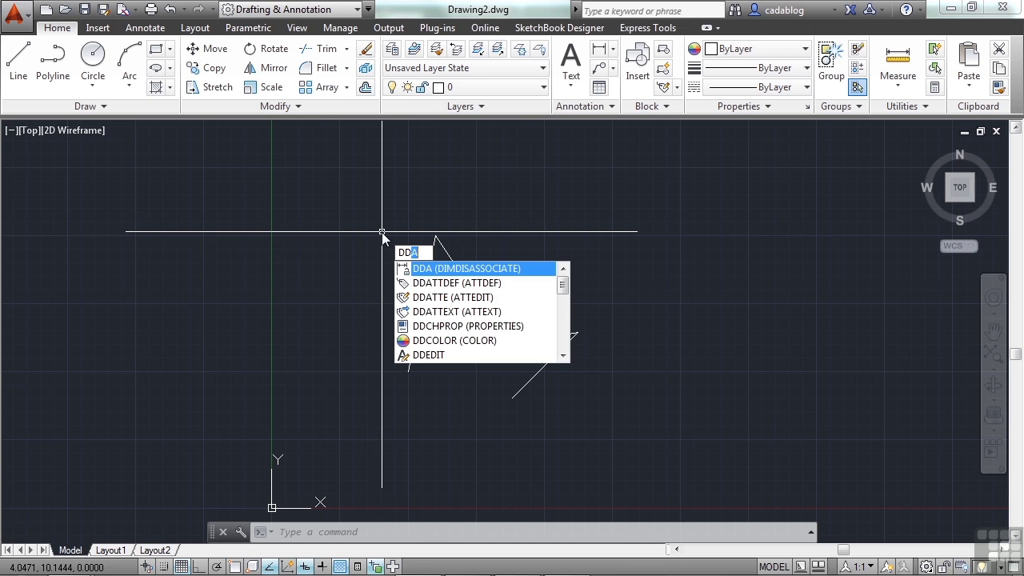
text(p)
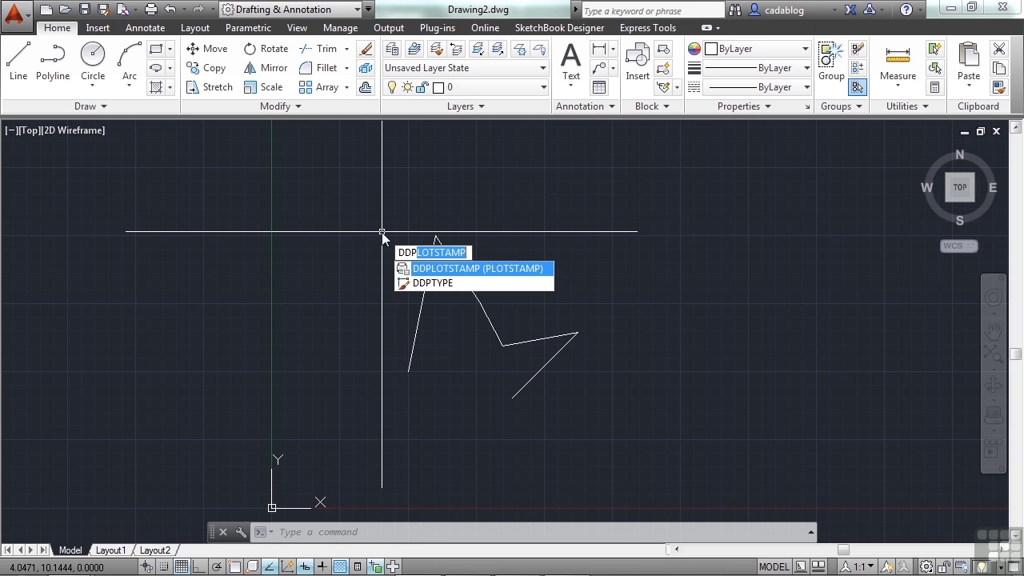
text(TYpe)
key(Return)
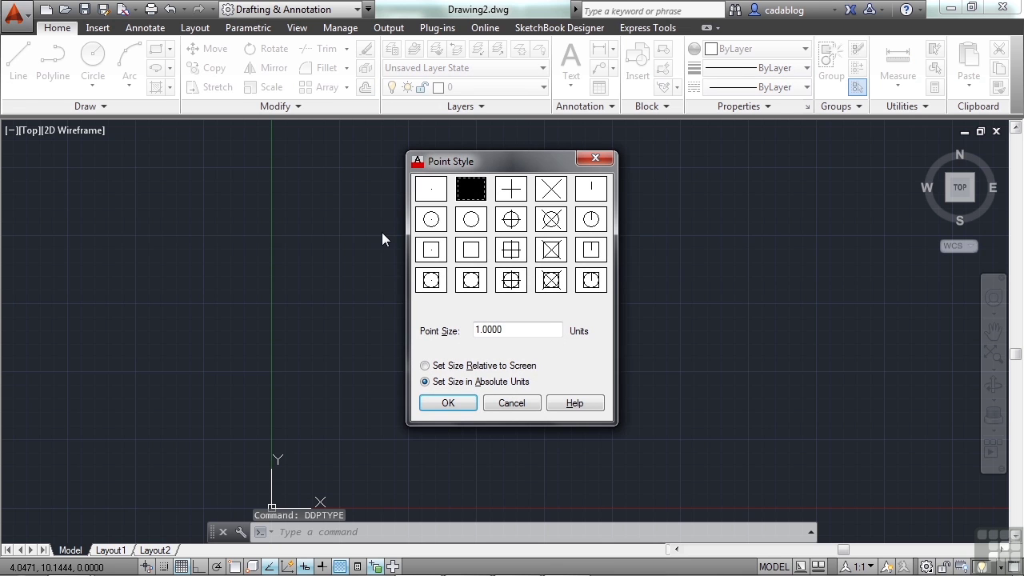
mouse_move(473, 164)
mouse_down()
mouse_move(221, 176)
mouse_move(250, 167)
mouse_up()
click(266, 186)
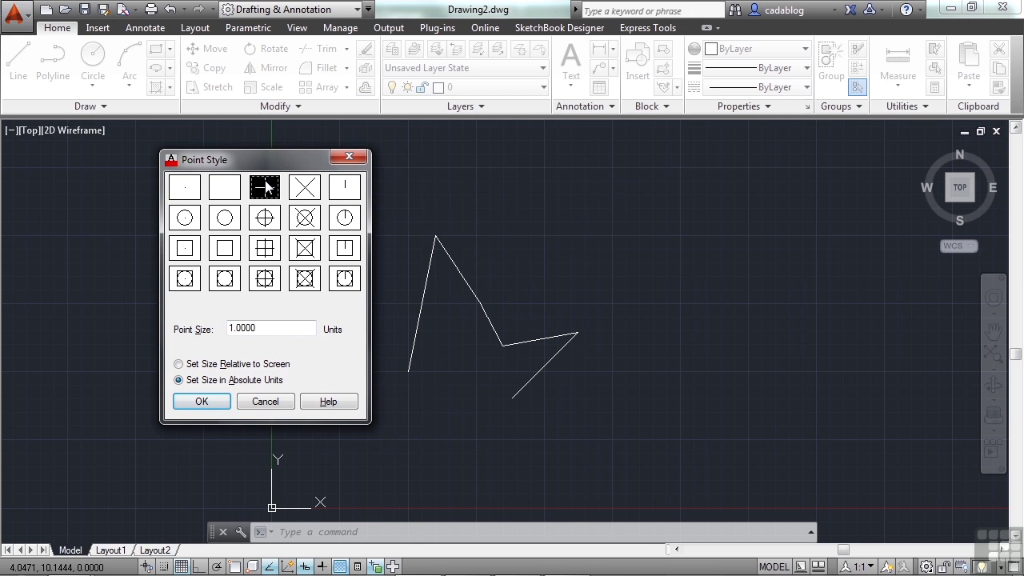
click(307, 194)
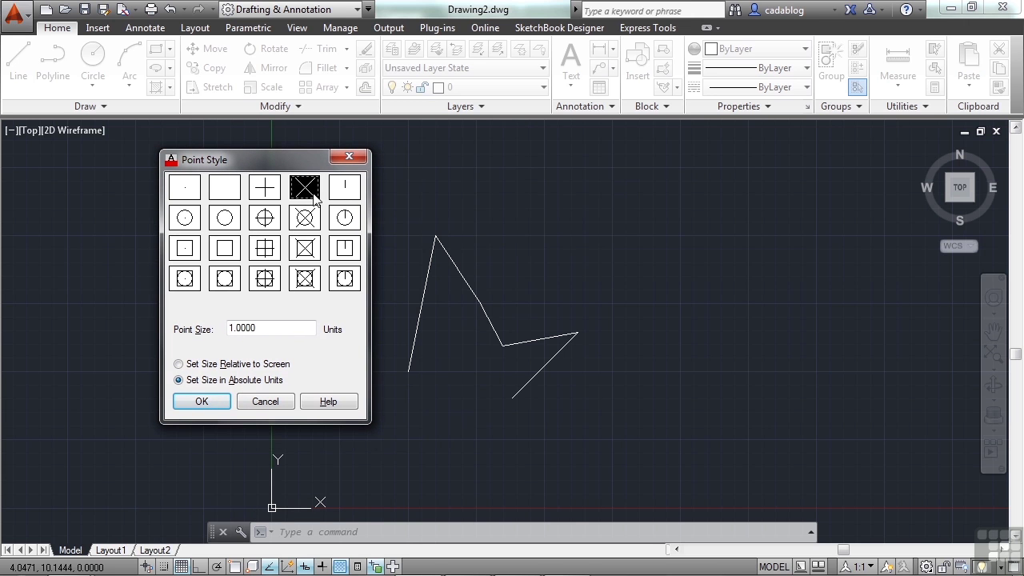
click(348, 195)
click(188, 193)
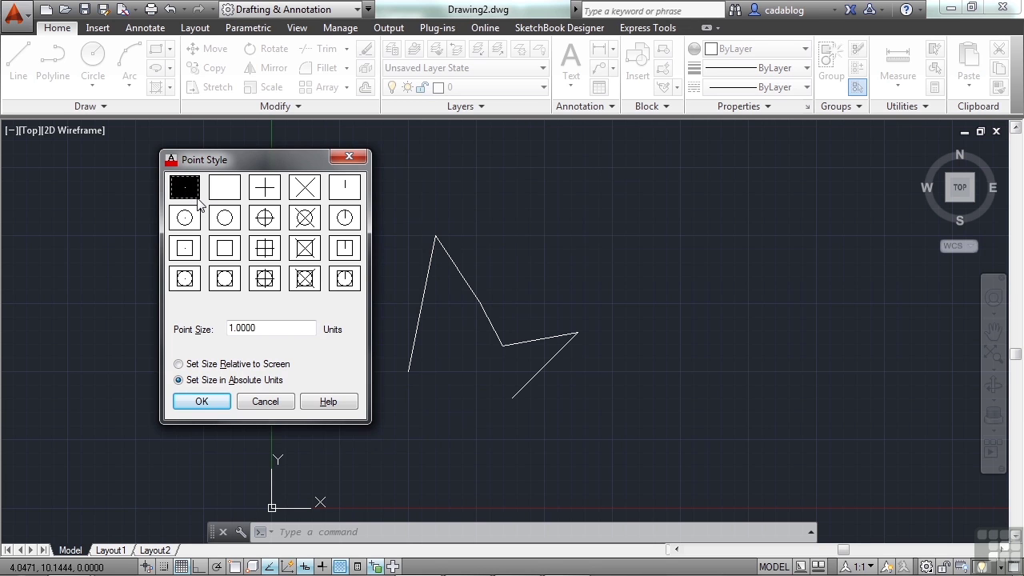
click(226, 194)
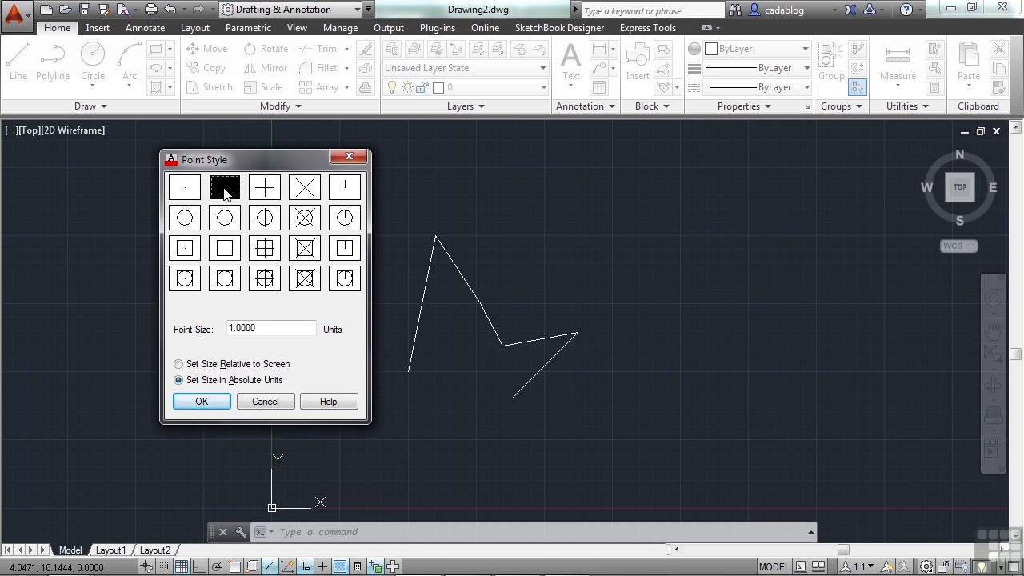
click(264, 196)
click(302, 197)
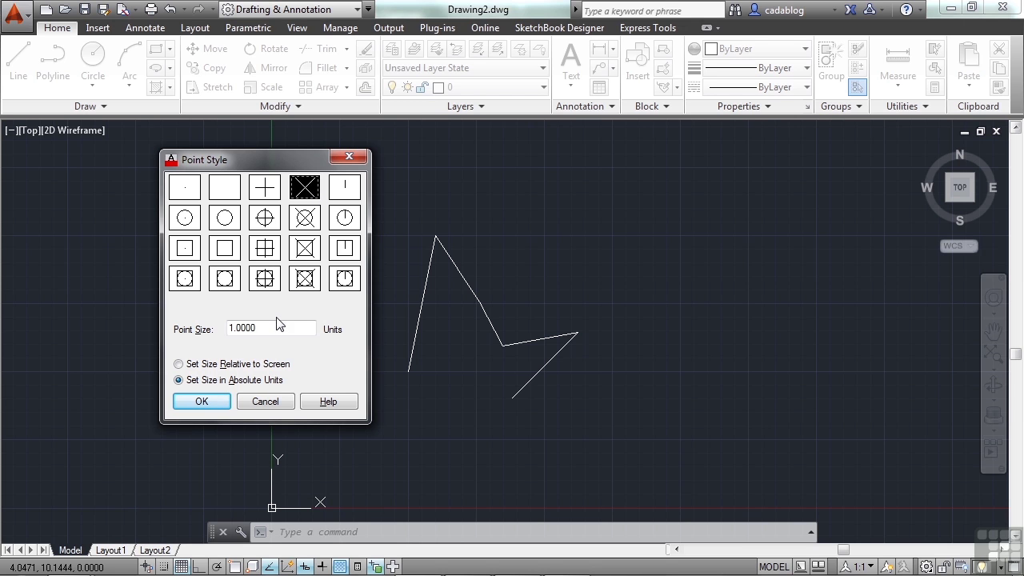
click(202, 401)
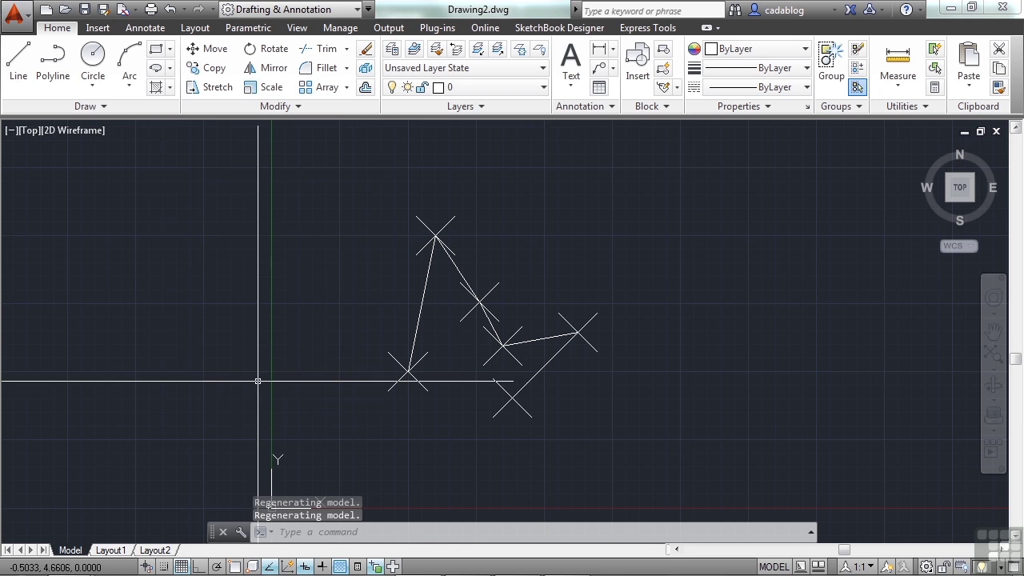
click(398, 385)
Change the absolute point size to 0.5 in Point Style and apply it
key(Escape)
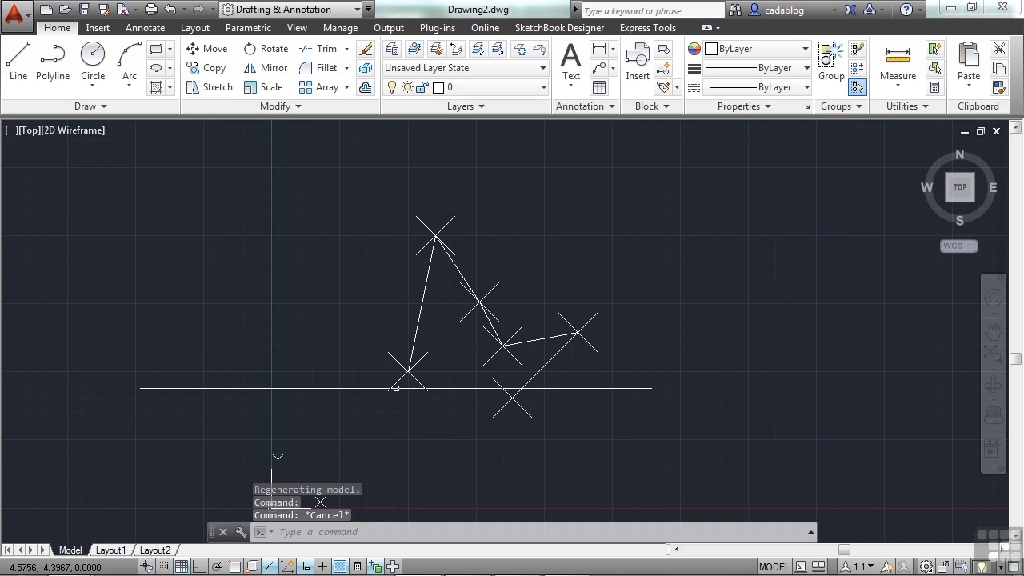
key(Up)
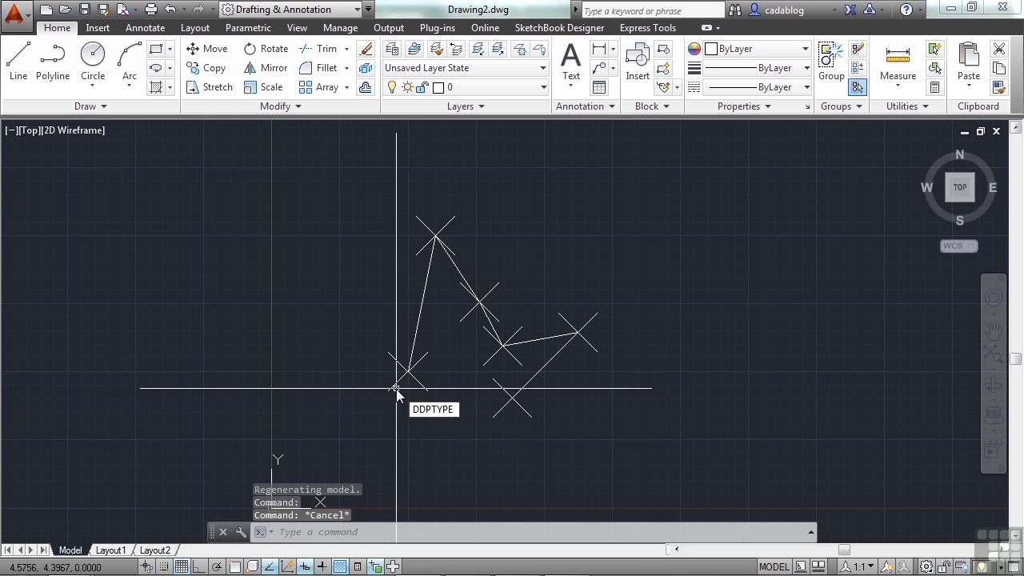
key(Return)
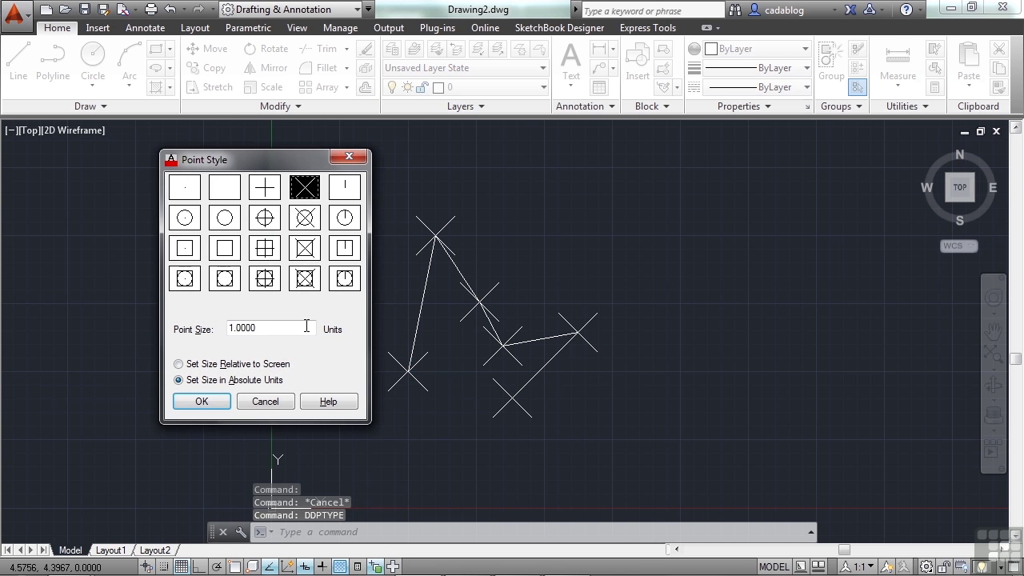
double_click(270, 329)
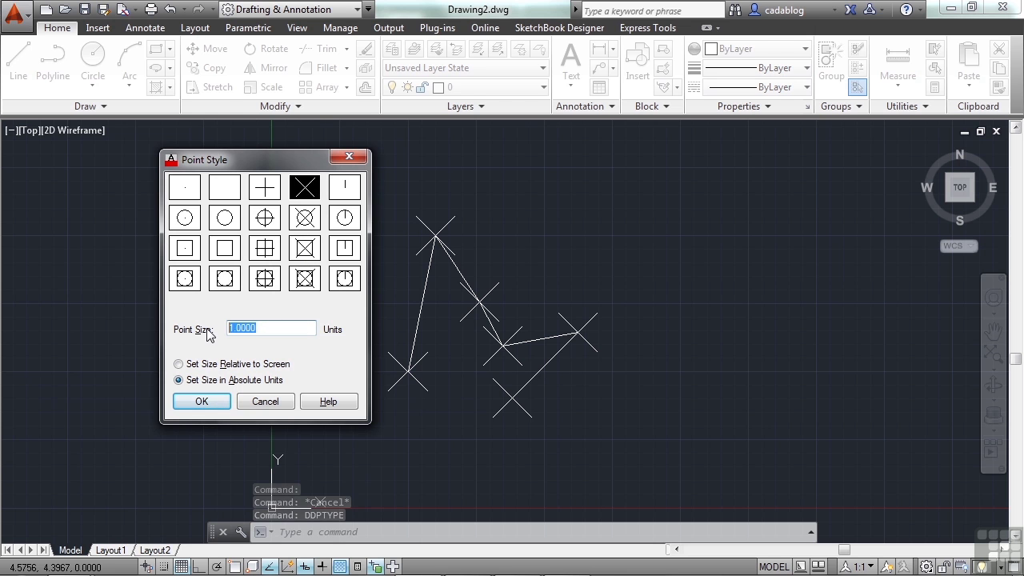
text(.5)
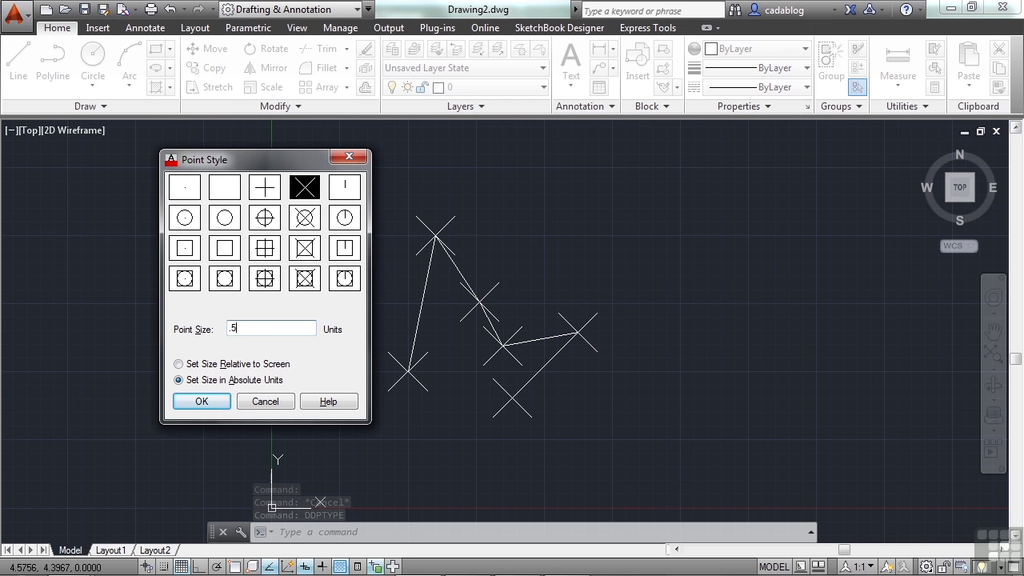
click(213, 403)
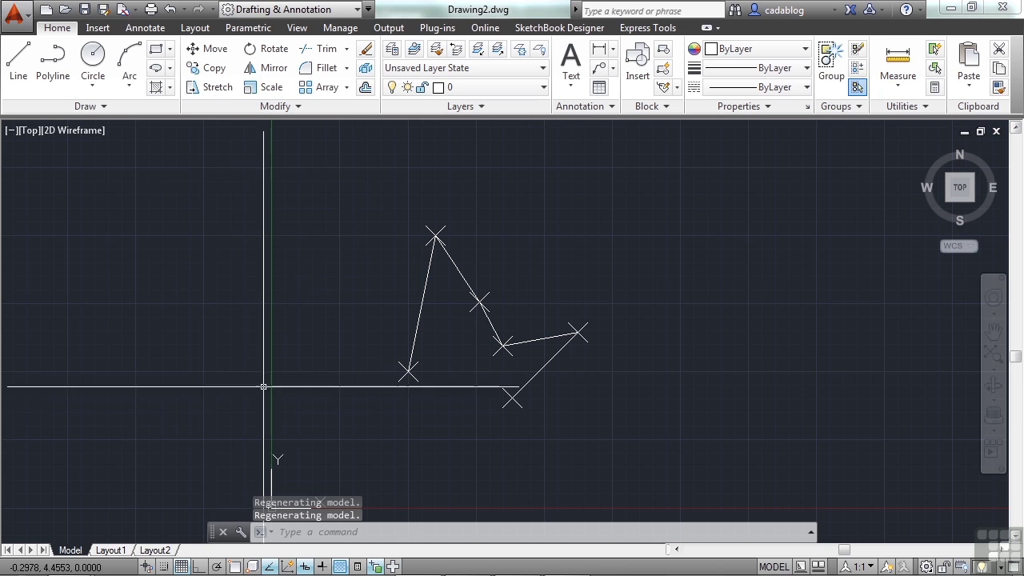
Regenerate the drawing with REA and reopen Point Style
text(re)
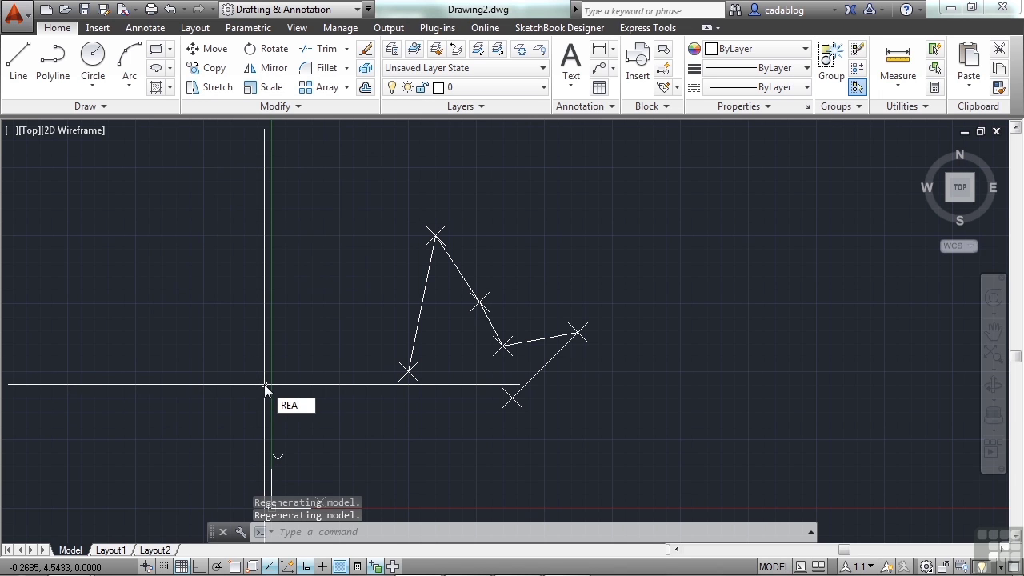
text(a)
key(Return)
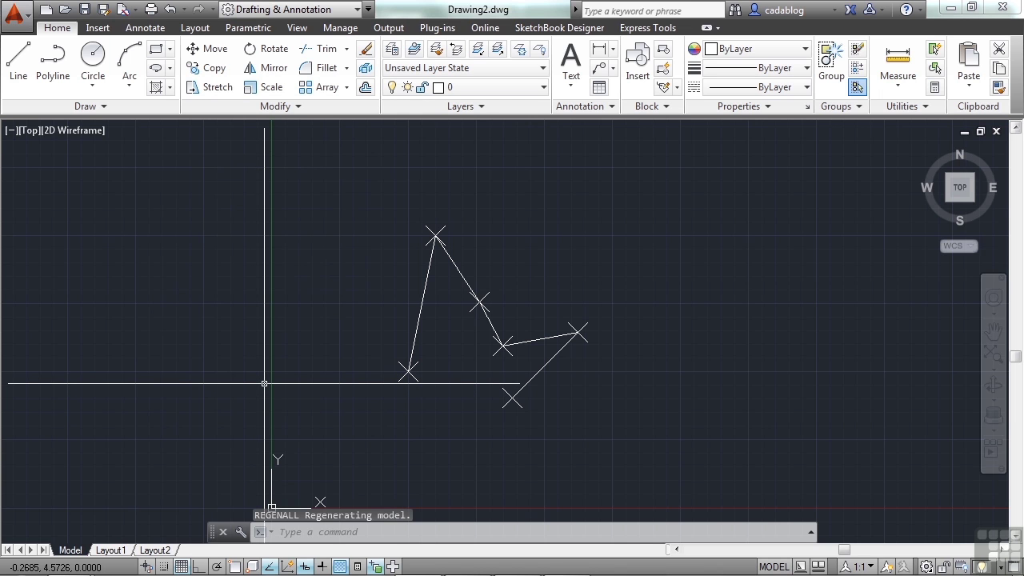
key(Up)
key(Up)
key(Return)
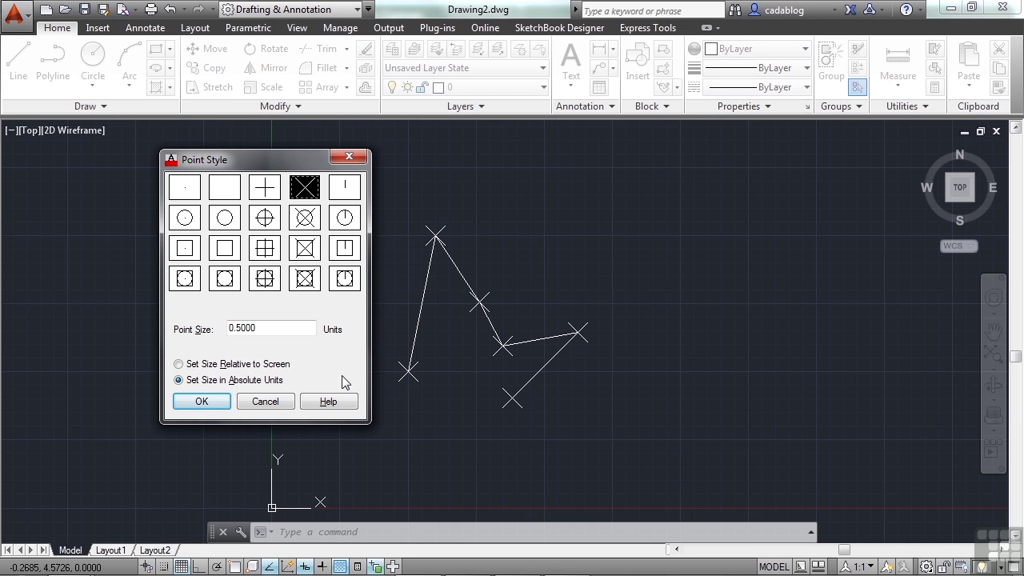
Switch to Set Size Relative to Screen and confirm Point Style
click(199, 366)
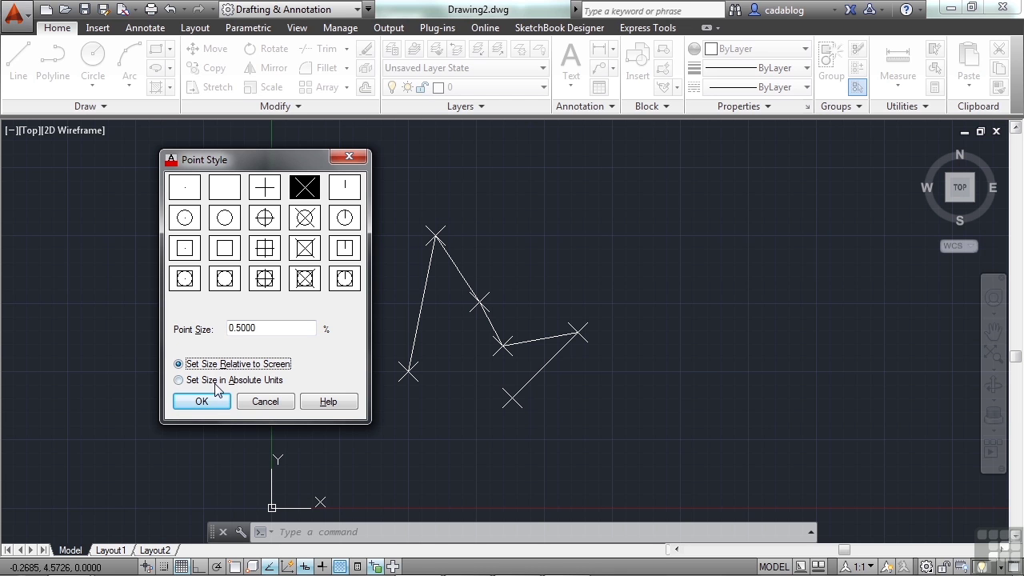
click(210, 400)
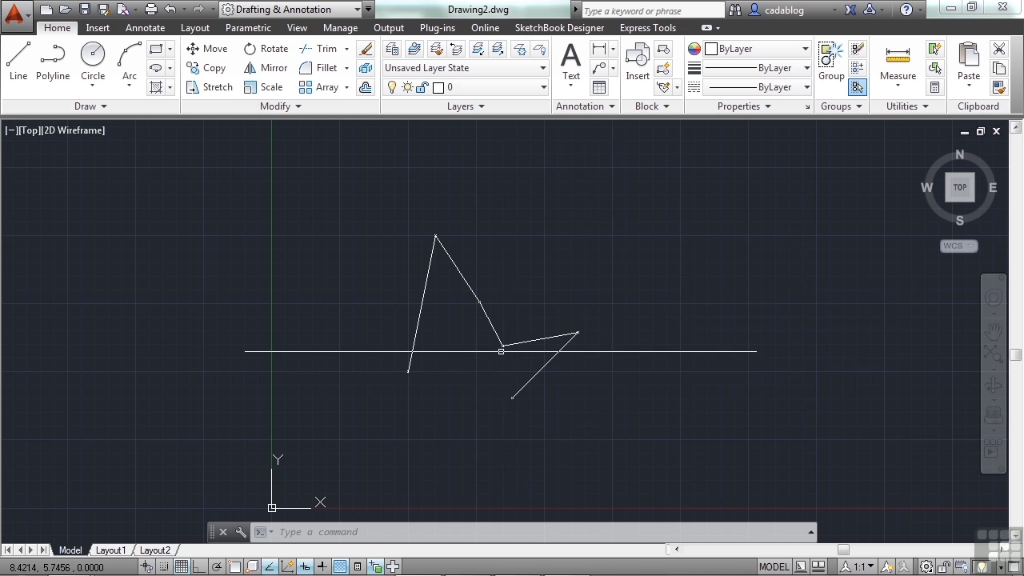
Zoom, shift the view and regenerate with REA to refresh the markers
scroll(492, 352, up, 5)
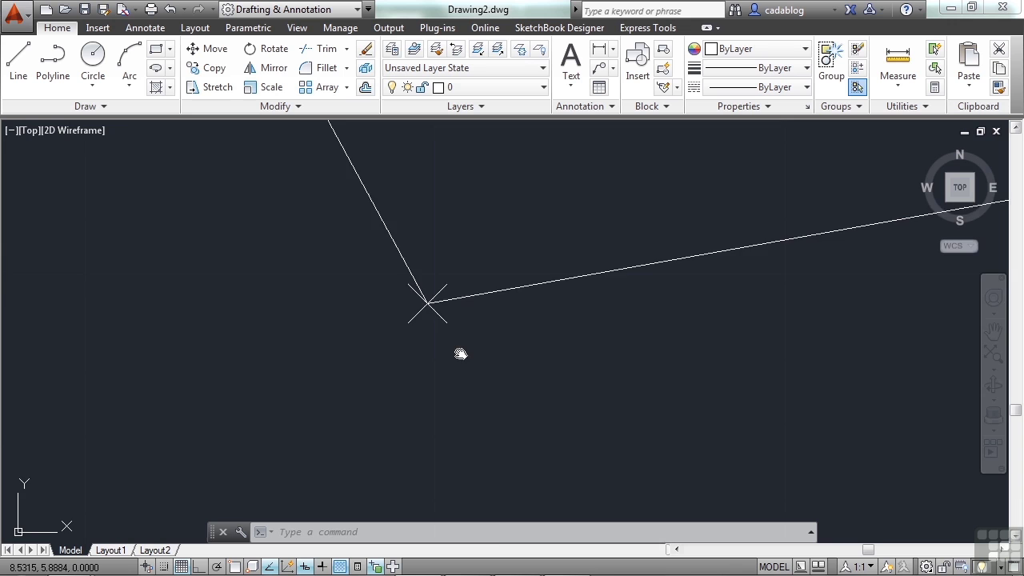
middle_drag(459, 354, 498, 349)
text(rea)
key(Return)
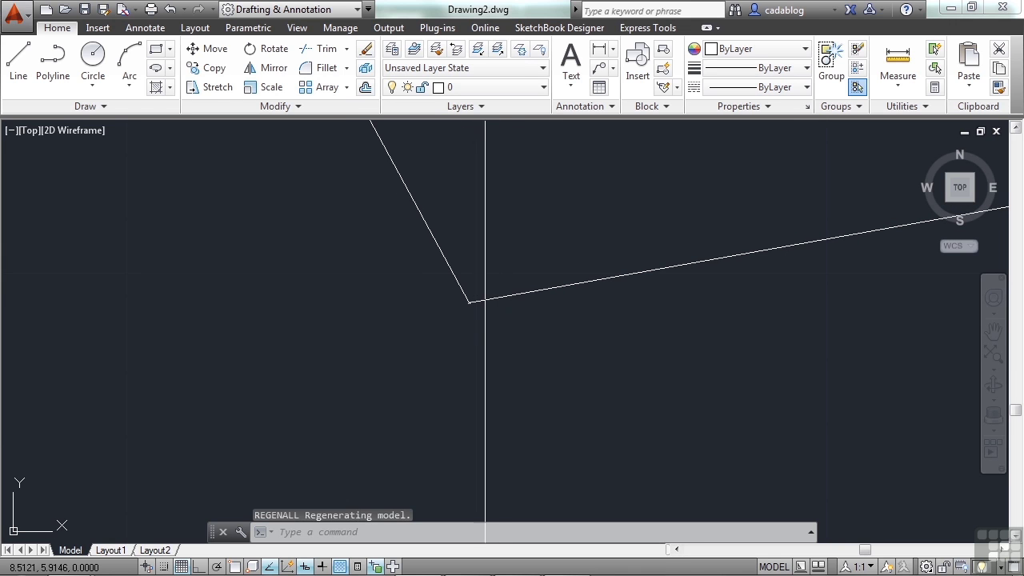
scroll(484, 332, down, 4)
scroll(484, 330, down, 3)
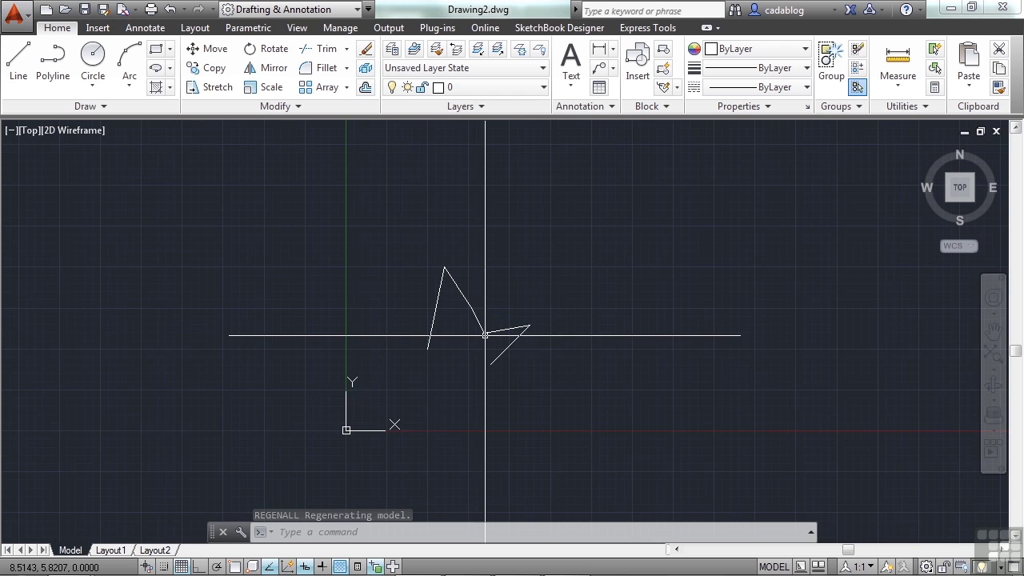
Set the screen-relative point size to 10 in Point Style
key(Up)
key(Up)
key(Return)
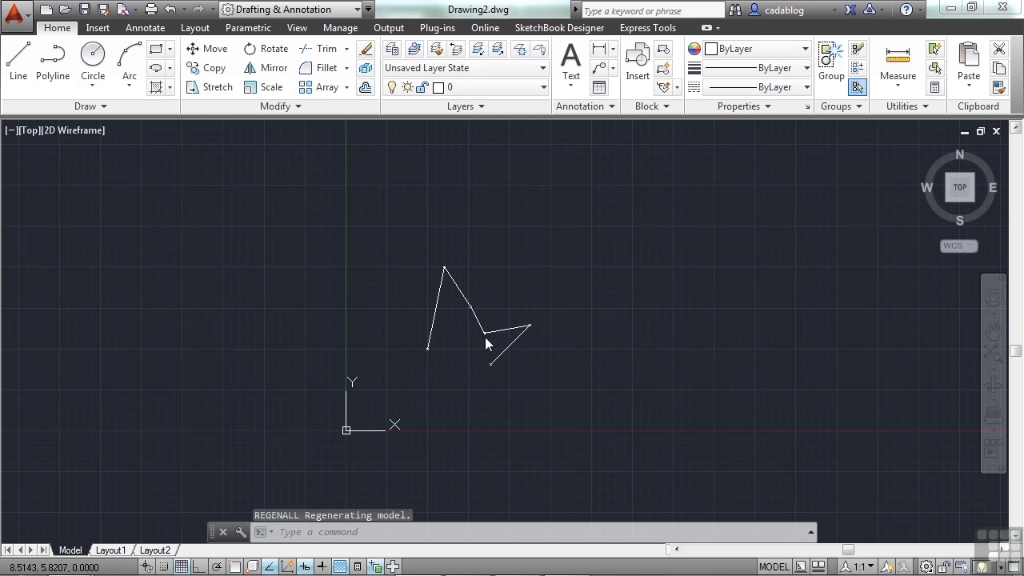
click(274, 328)
double_click(248, 328)
text(10)
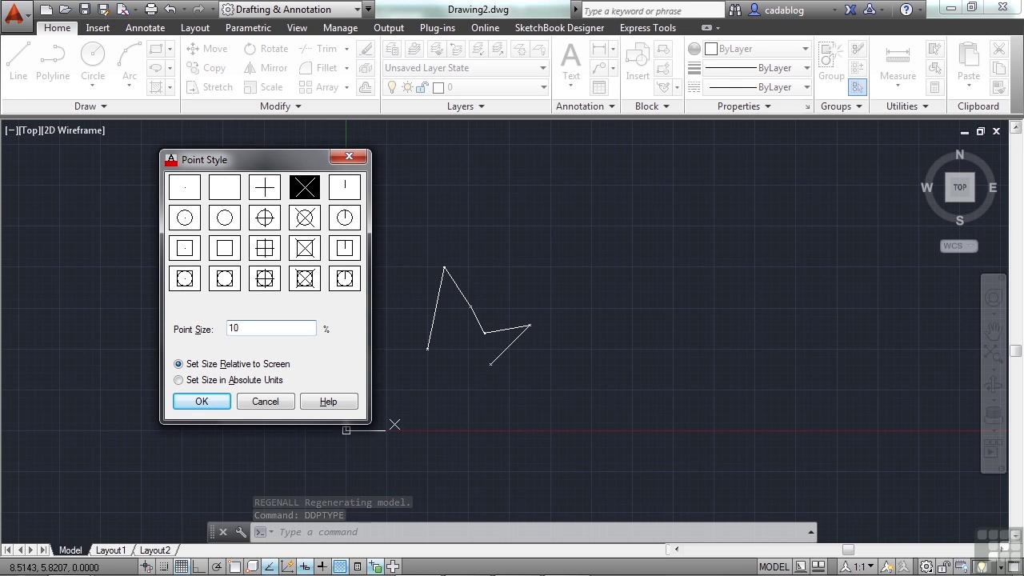
click(208, 399)
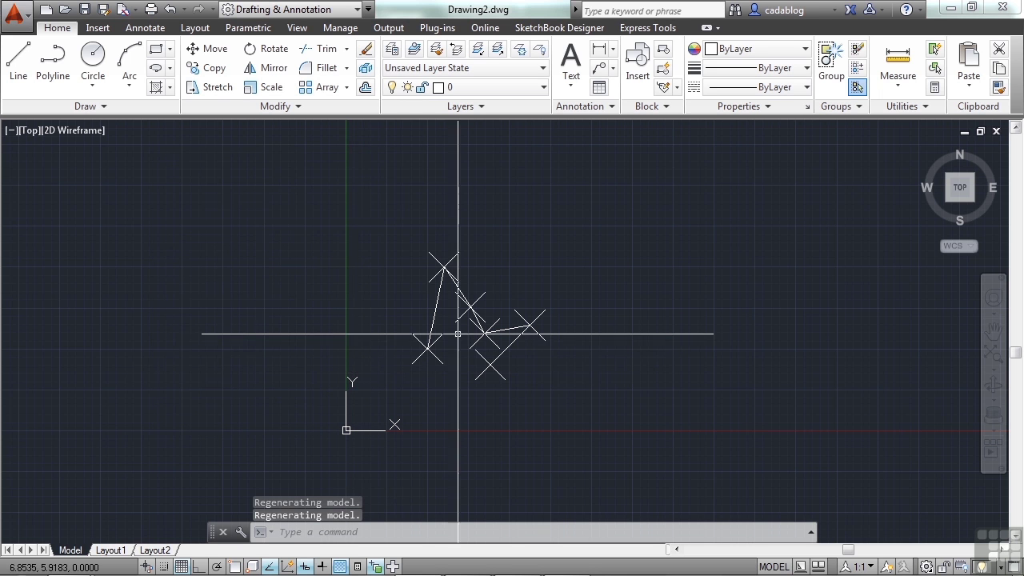
Regenerate twice with REA while zooming to confirm the markers keep their 10% size
scroll(463, 316, up, 5)
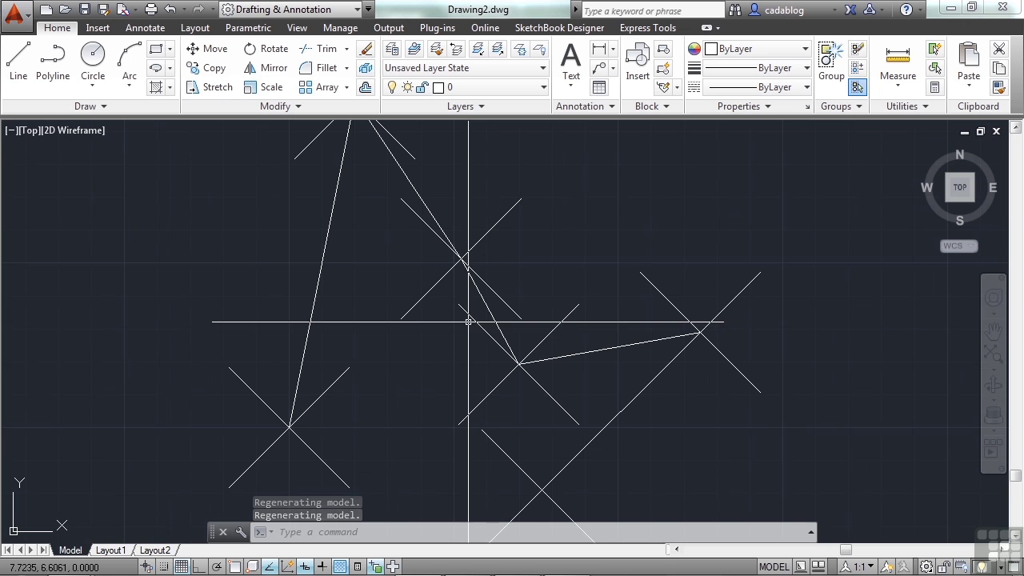
text(rea)
key(Return)
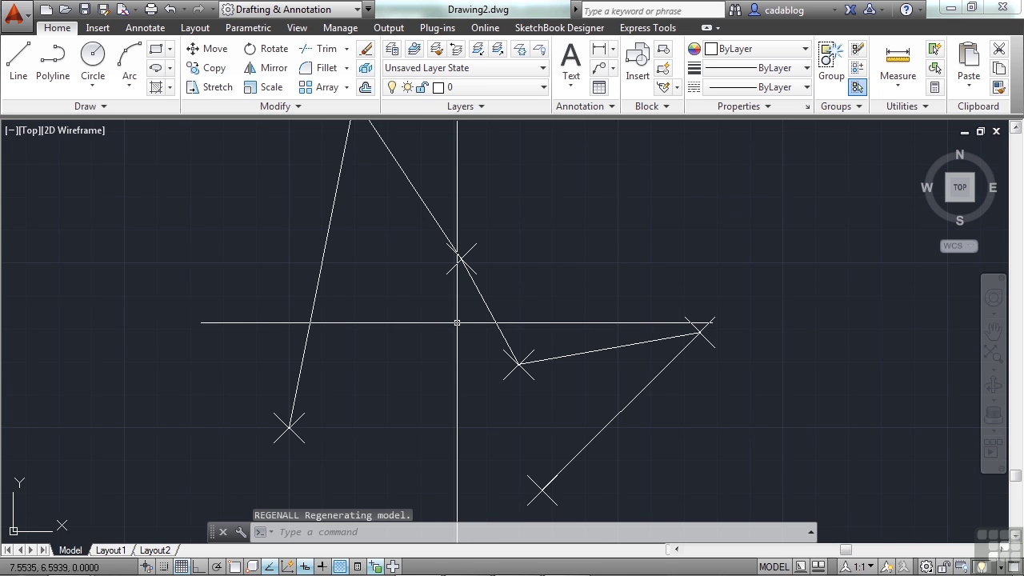
scroll(541, 339, up, 4)
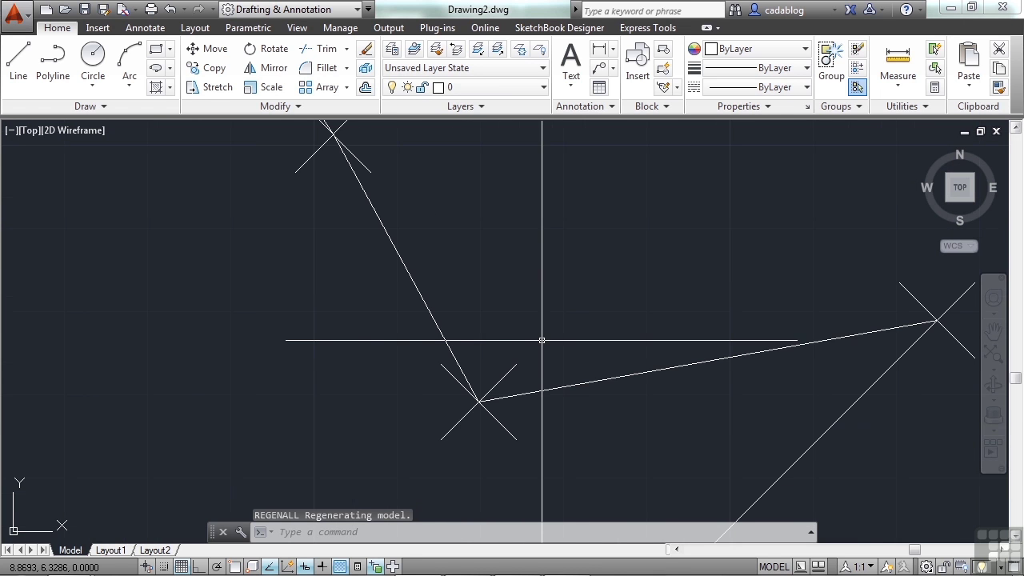
text(rea)
key(Return)
middle_drag(541, 339, 538, 330)
scroll(539, 330, down, 5)
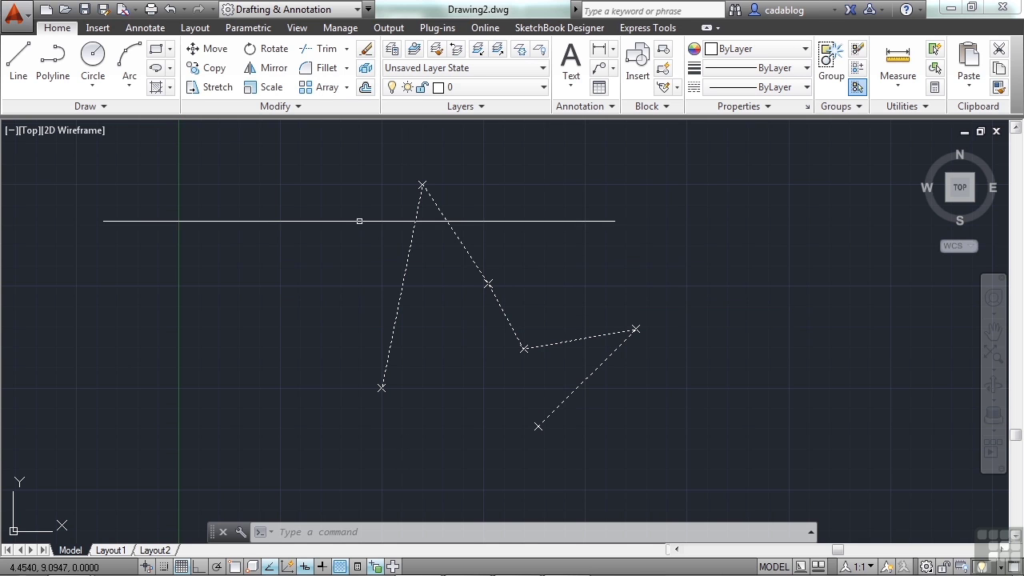
Regenerate, then use DDPTYPE to set the point style to the boxed-cross marker at 10% screen size
text(REGENALL)
text(DDPTYPE)
key(Return)
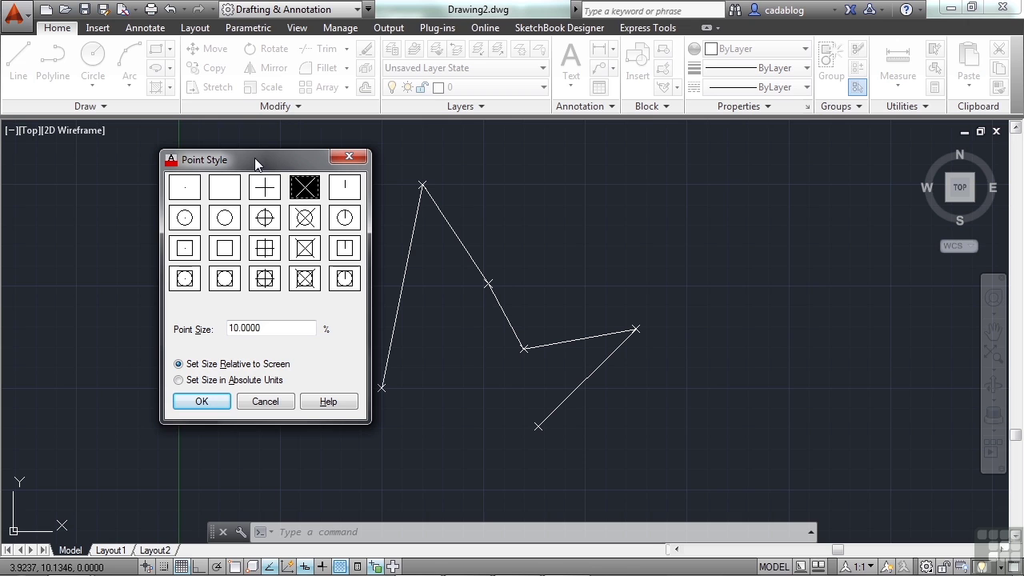
click(270, 250)
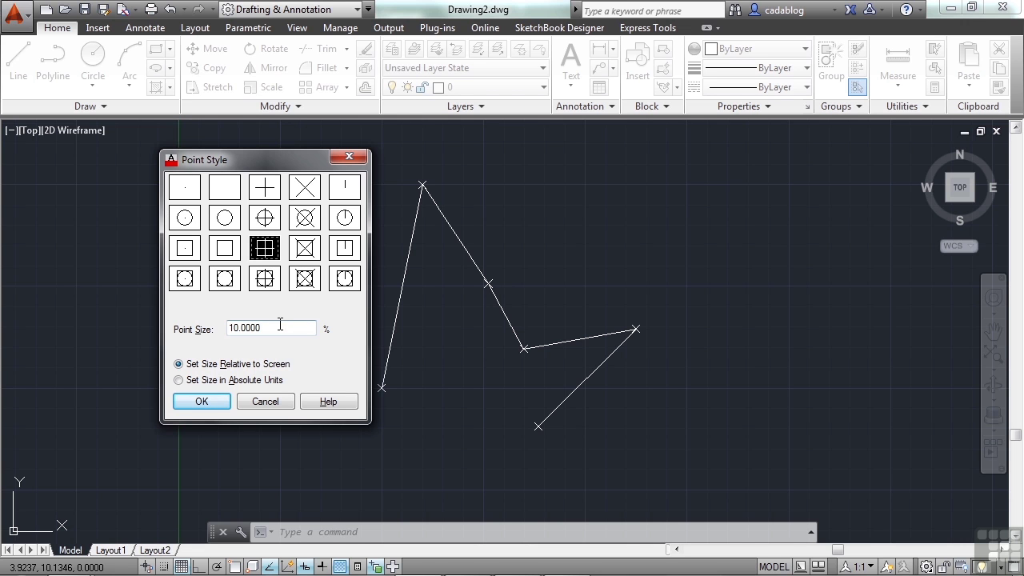
click(209, 401)
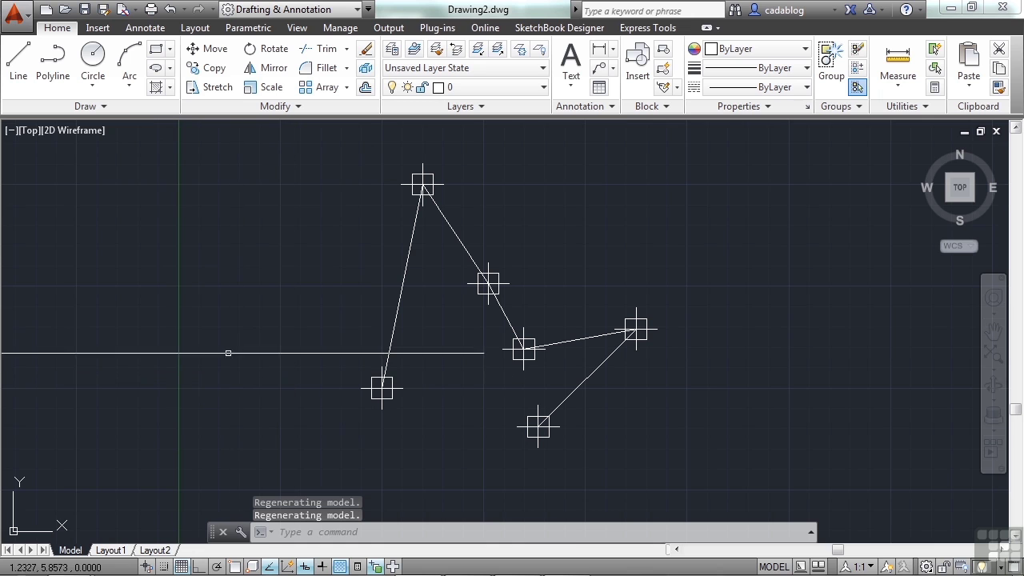